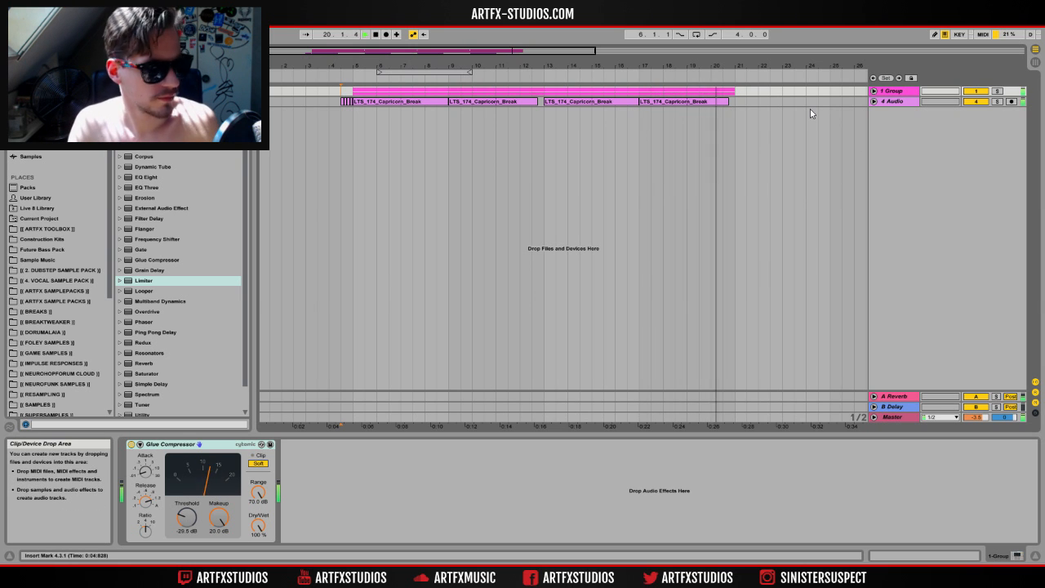
Step: Stop playback, expand the 1 Group track and show the Operator device on the 2 Operator track
key(space)
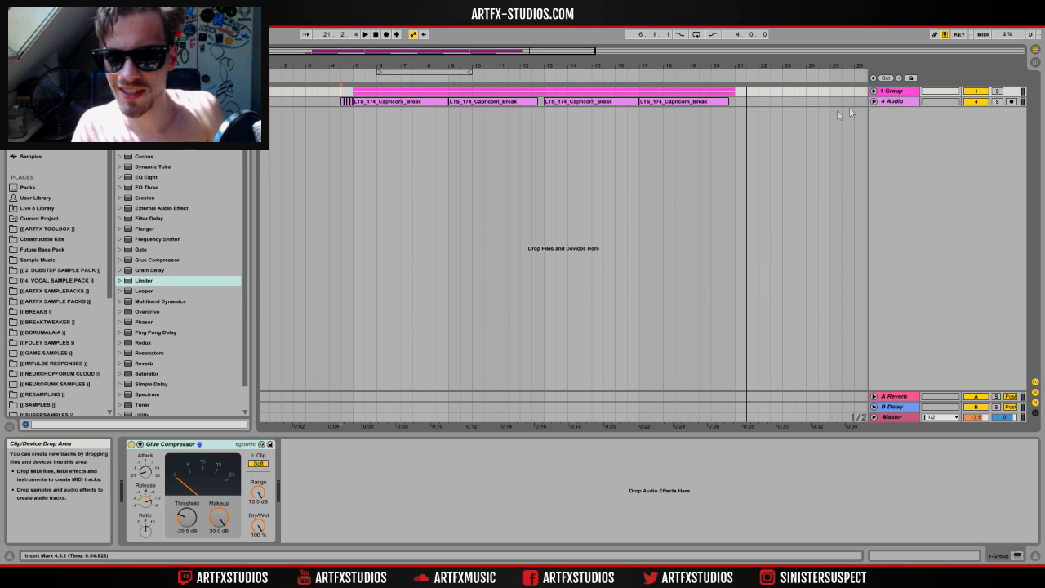
click(873, 91)
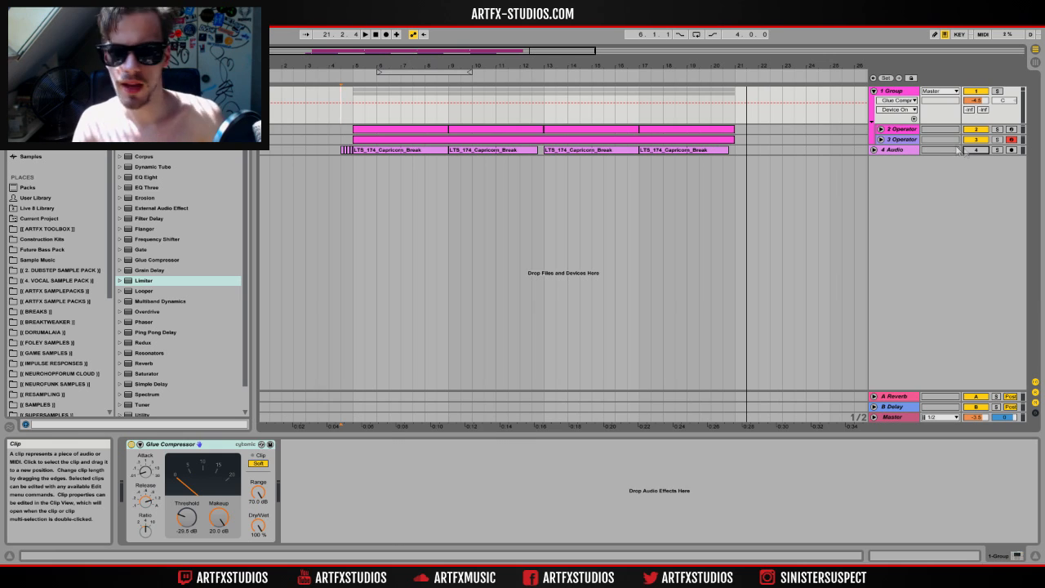
click(713, 137)
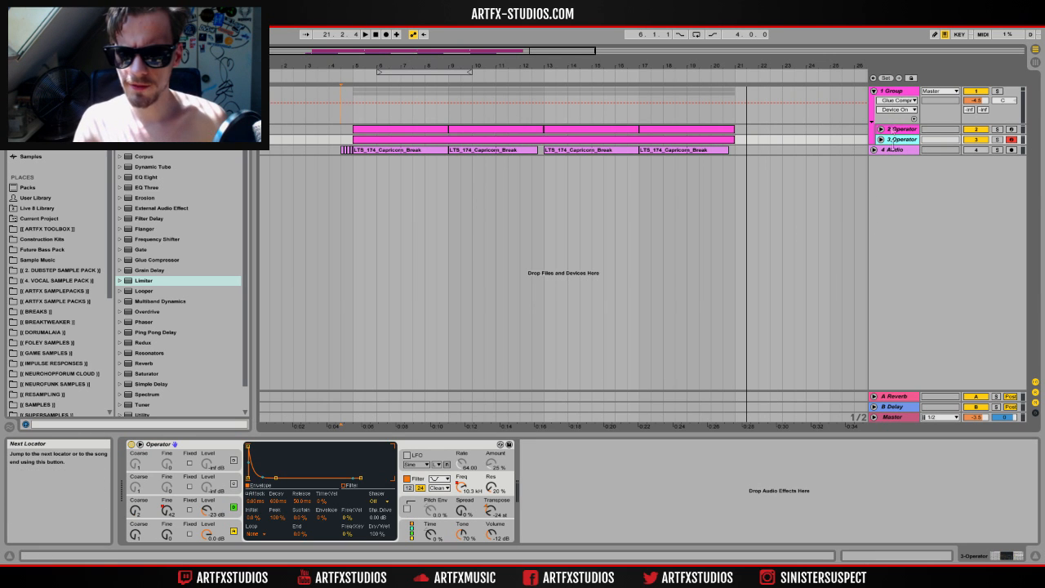
click(894, 130)
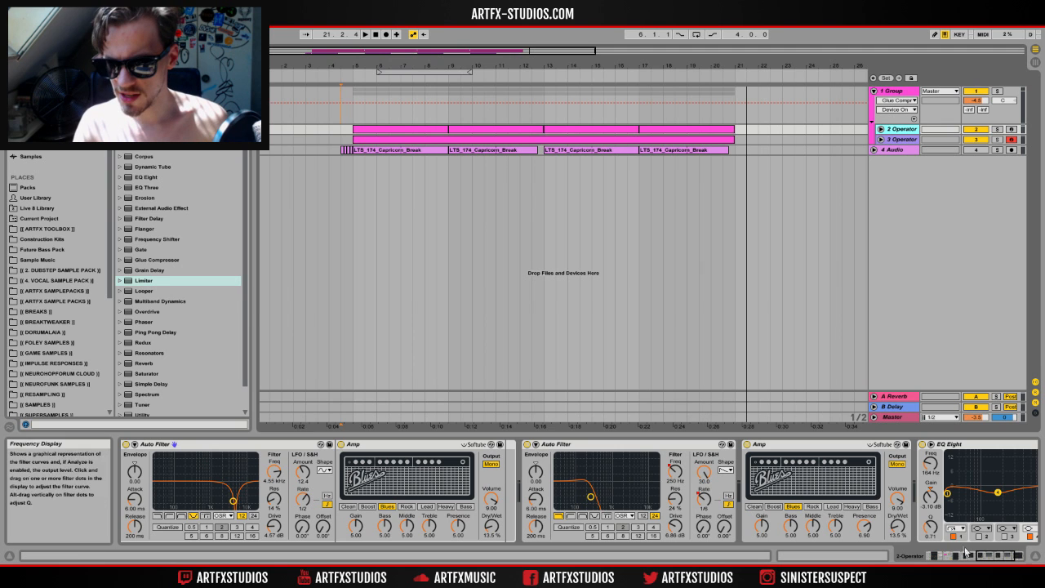
click(997, 557)
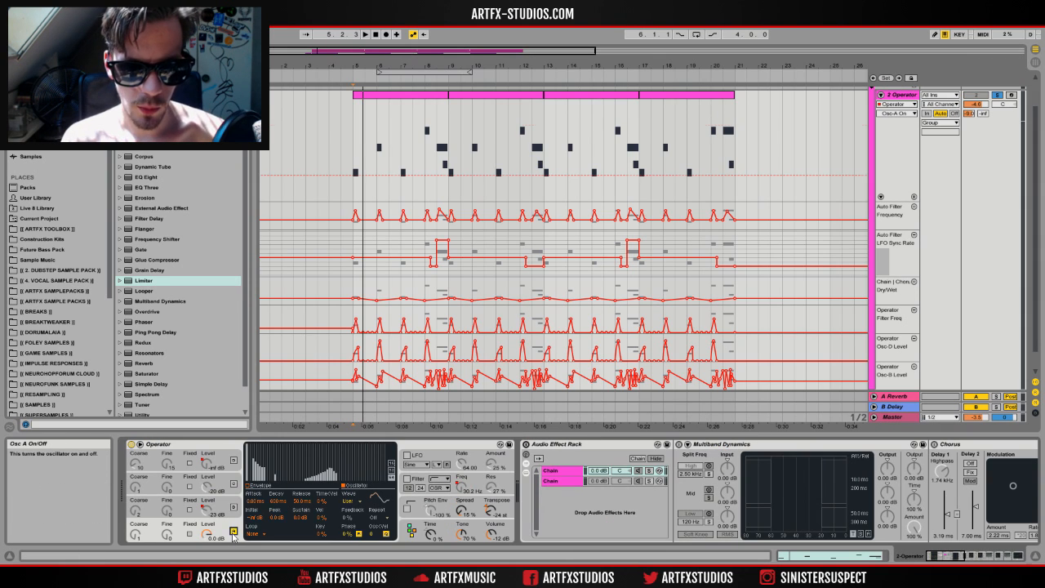
Step: Enable oscillator A on its own in Operator and audition its sound from bar 5
click(233, 532)
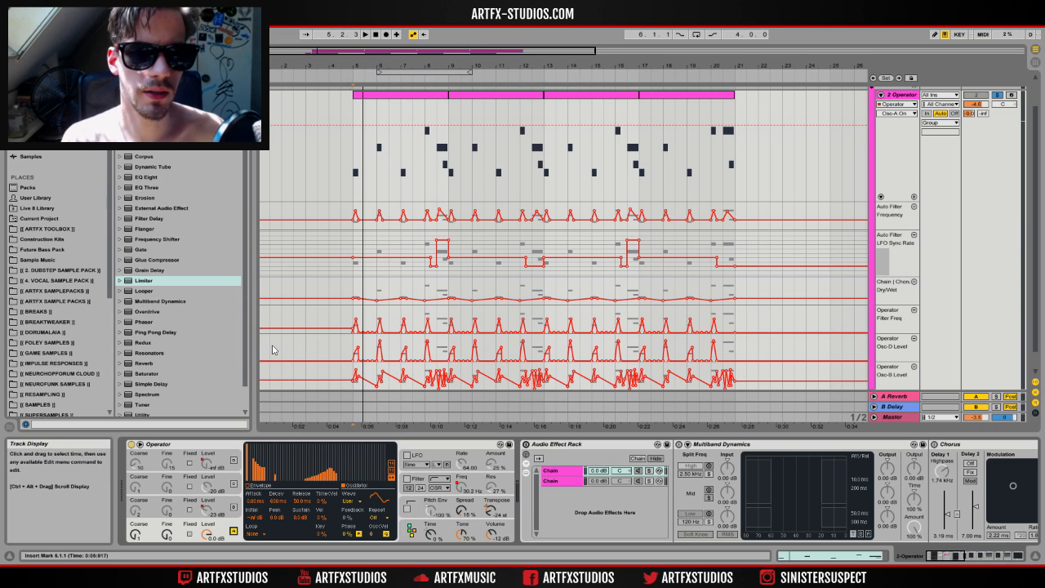
key(space)
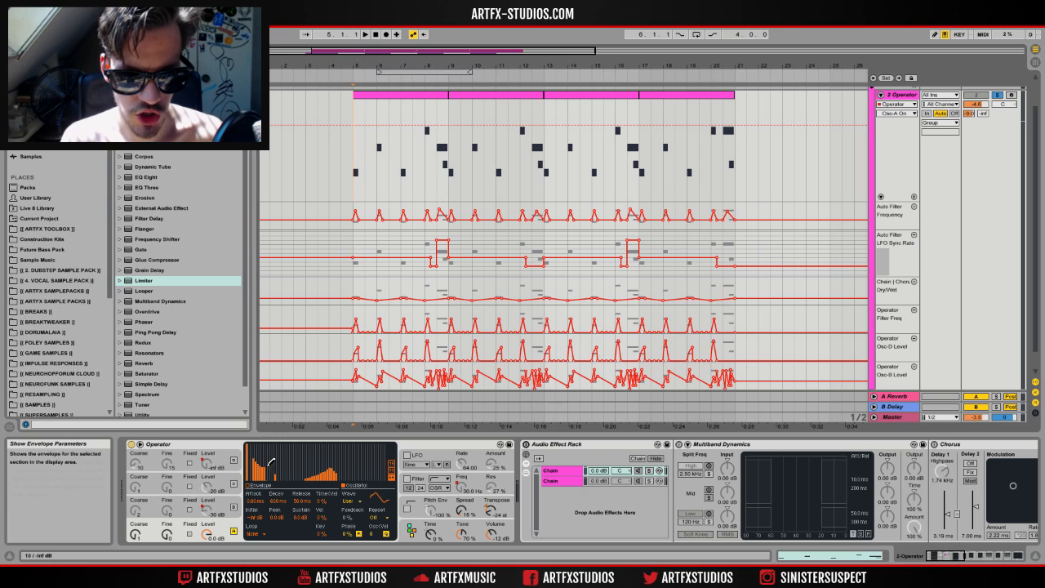
drag(326, 467, 344, 466)
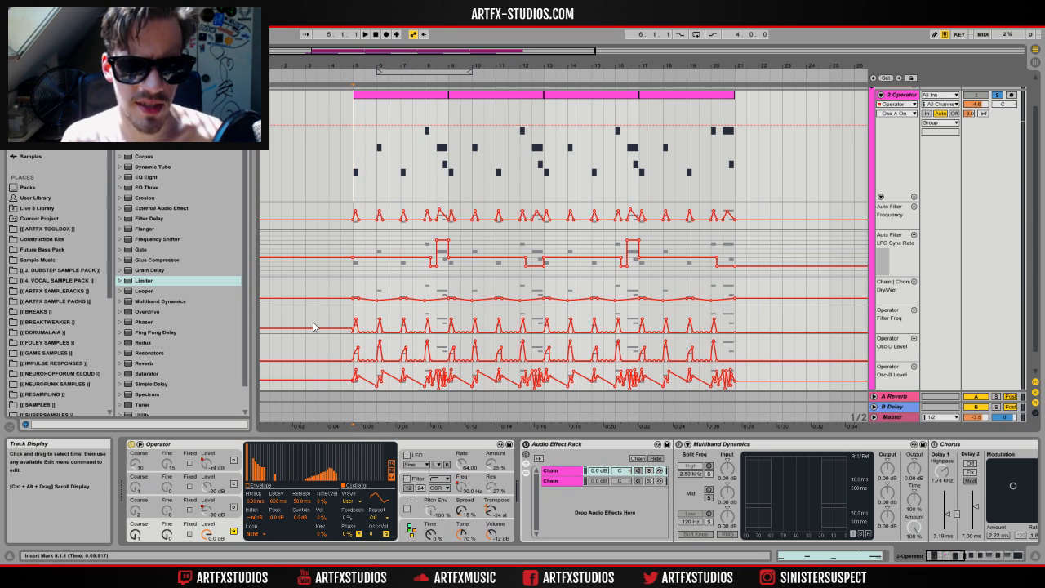
key(space)
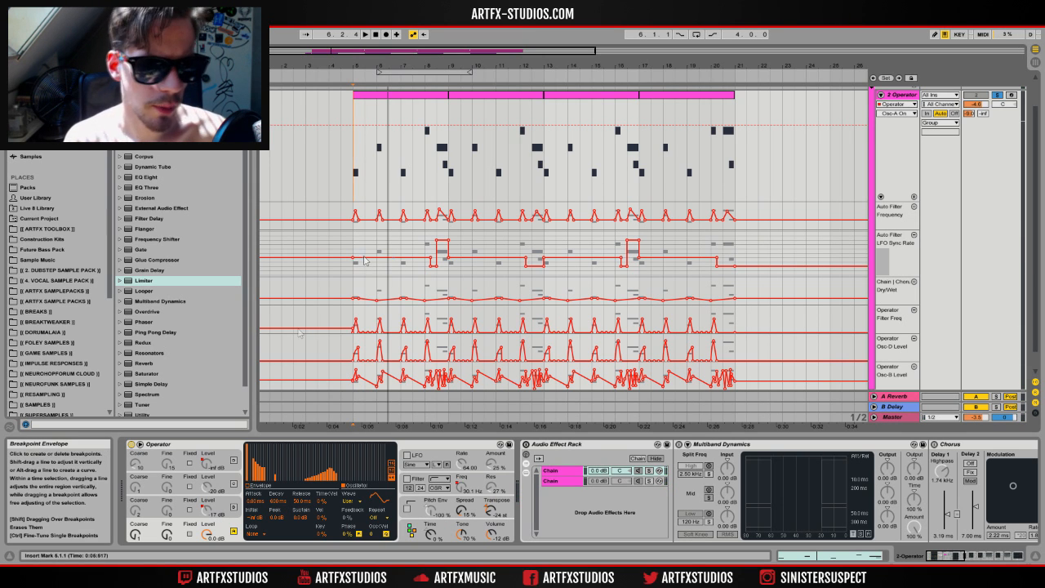
Step: Turn on oscillator B and select its level automation from bar 5 to bar 21 for playback
click(207, 504)
click(234, 508)
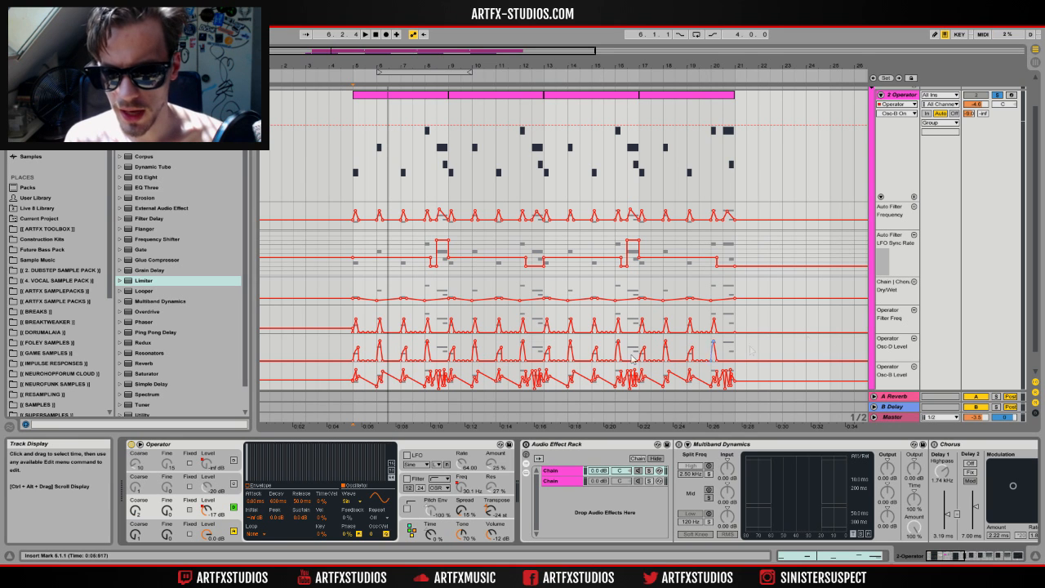
drag(352, 370, 732, 376)
drag(365, 69, 344, 69)
click(221, 445)
key(space)
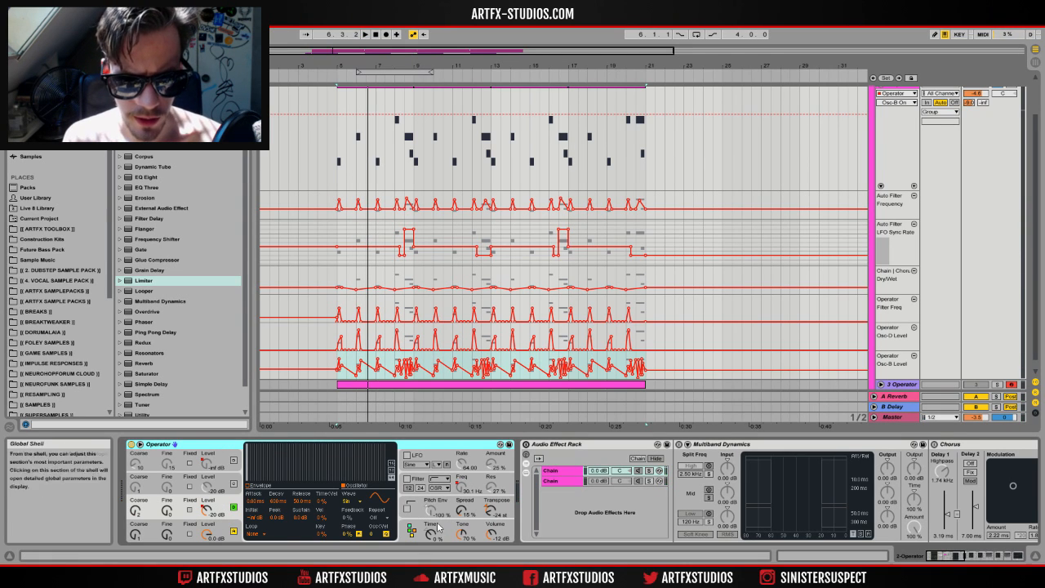
Step: Review Operator's algorithm, compare oscillator A with B switched off and on, and show the Osc-B Level automation
click(412, 529)
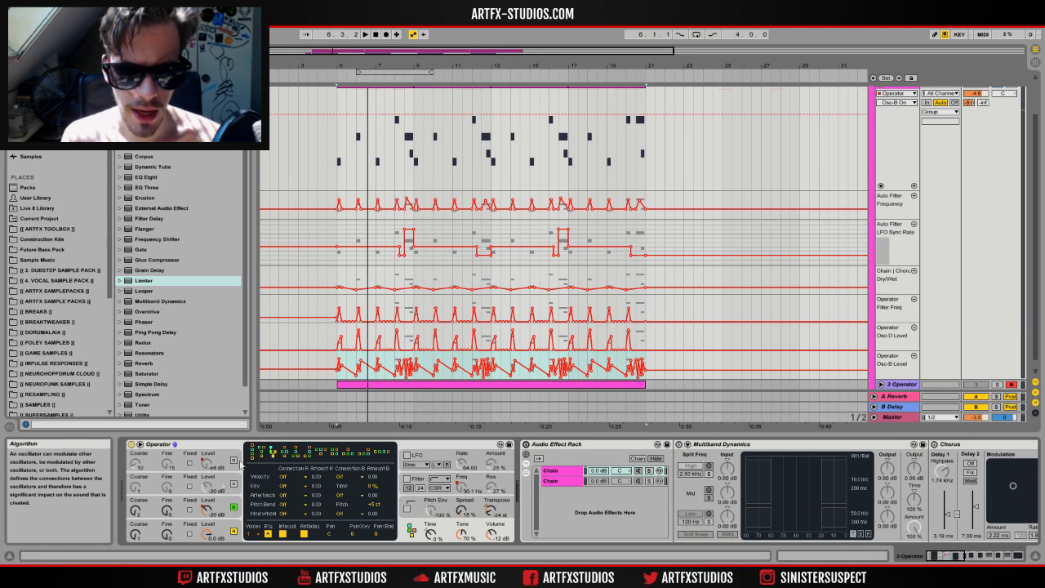
click(234, 507)
click(208, 535)
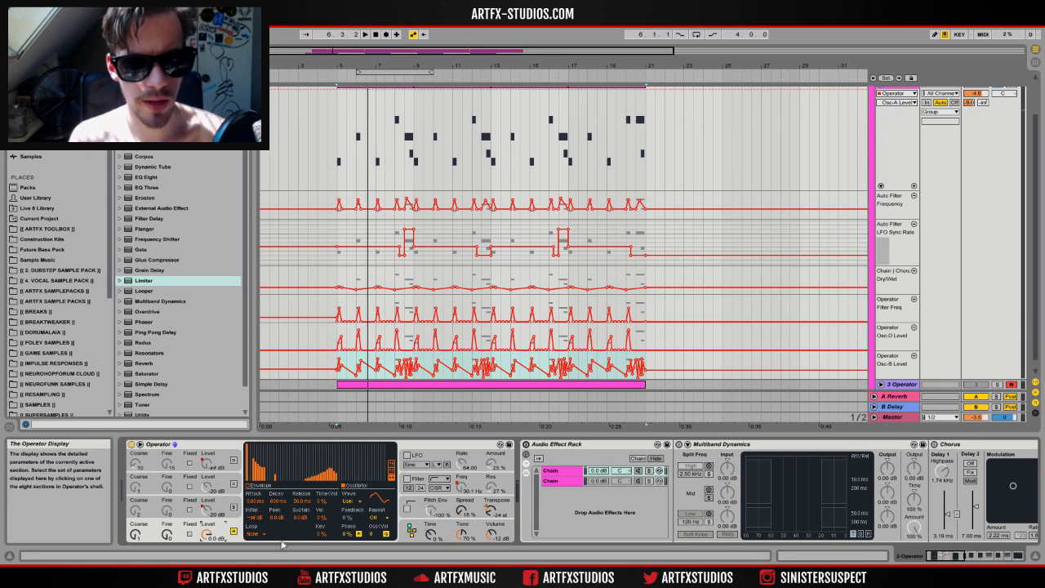
click(234, 509)
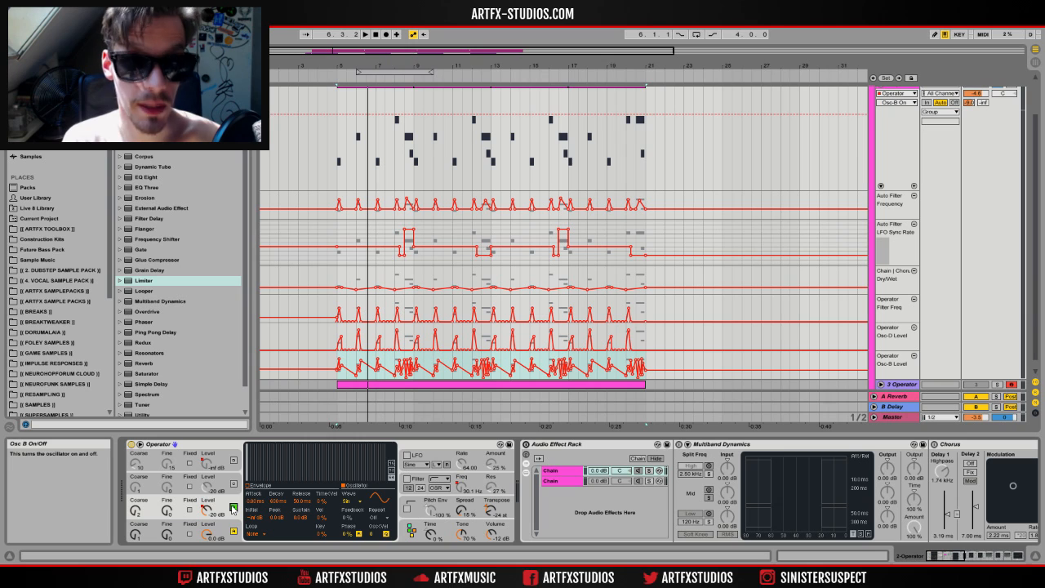
click(223, 504)
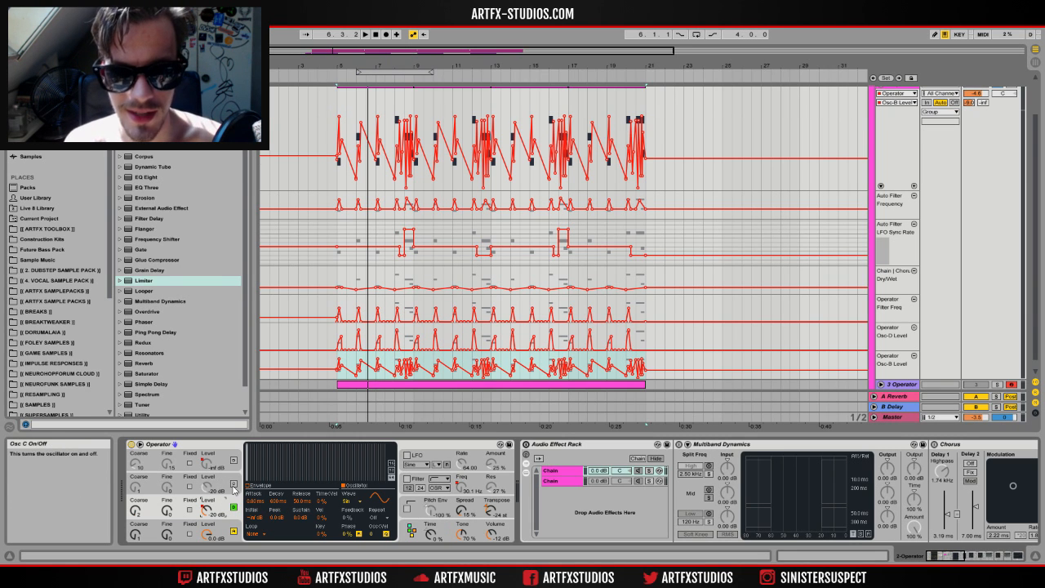
Step: Turn on oscillator C and review the algorithm and the level automation of oscillators D, A and B
click(233, 484)
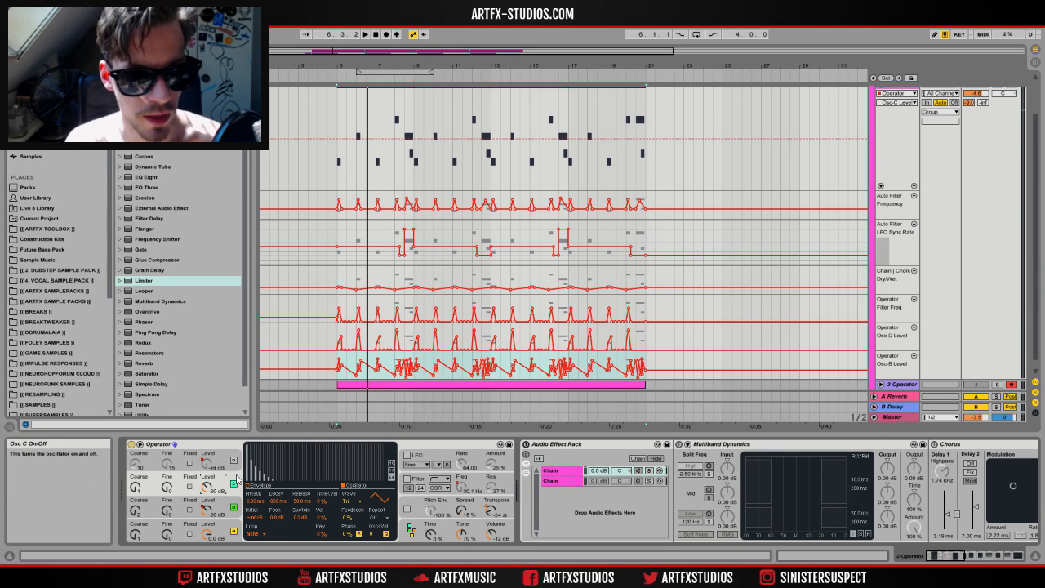
click(409, 538)
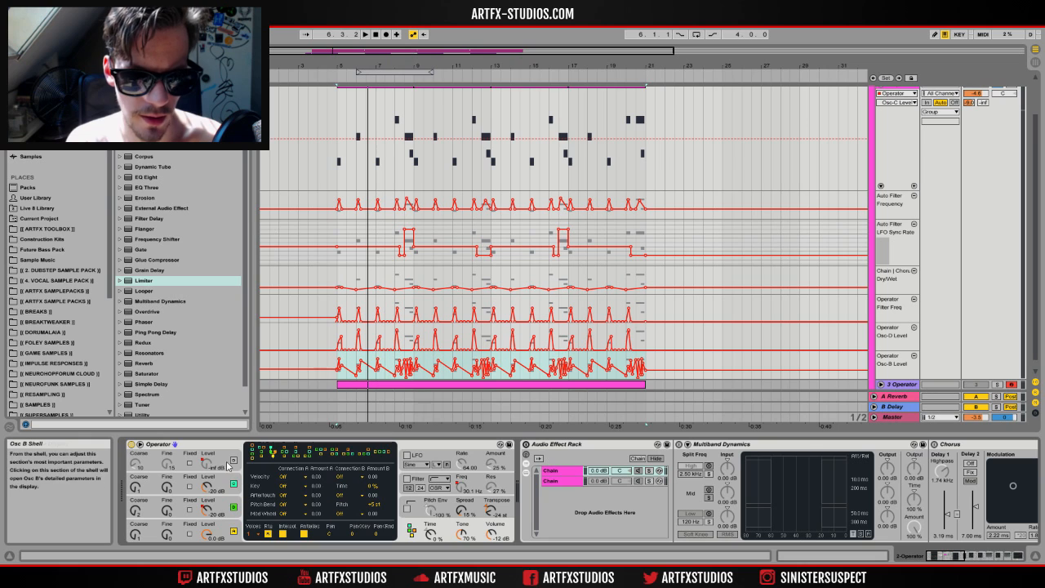
click(205, 467)
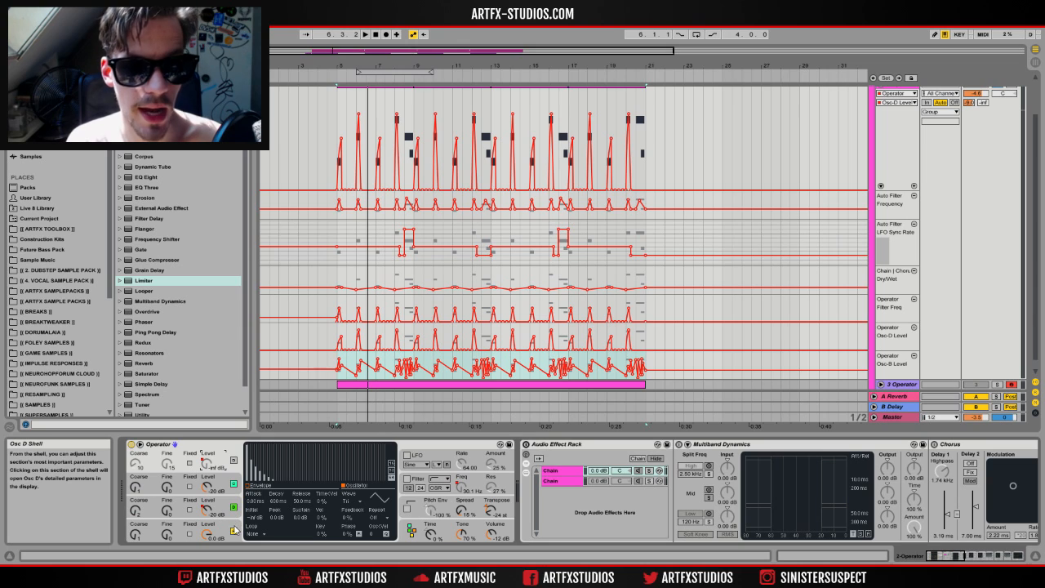
click(205, 532)
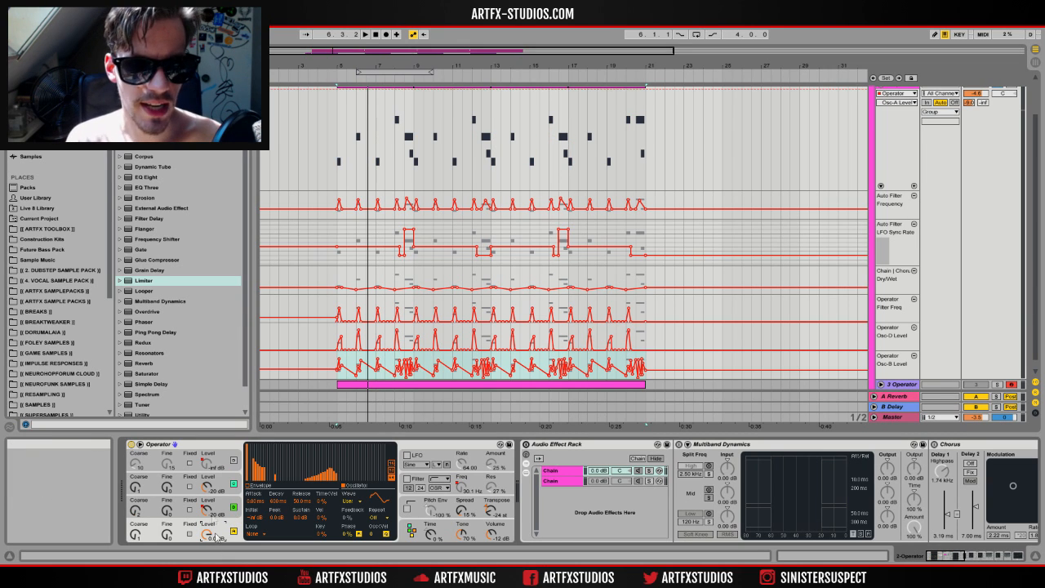
click(215, 509)
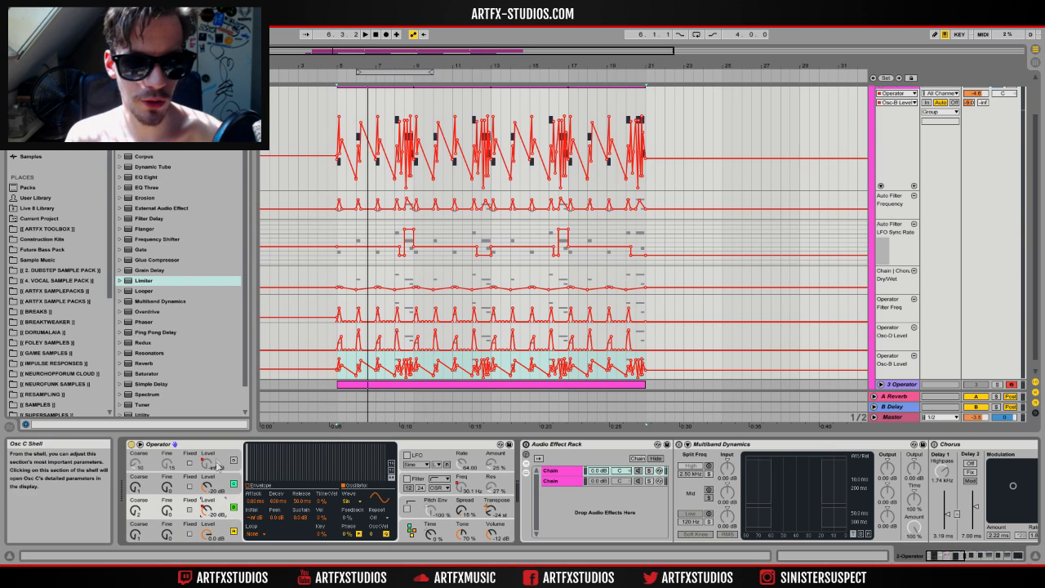
click(216, 457)
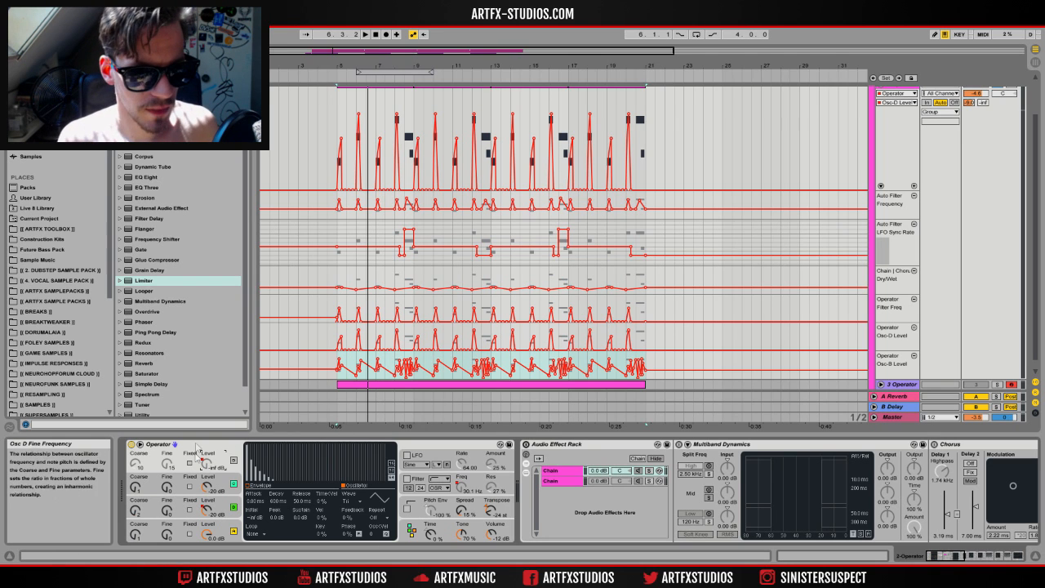
Step: Turn on oscillator D and review the level and fine frequency controls of oscillators C and D
click(233, 461)
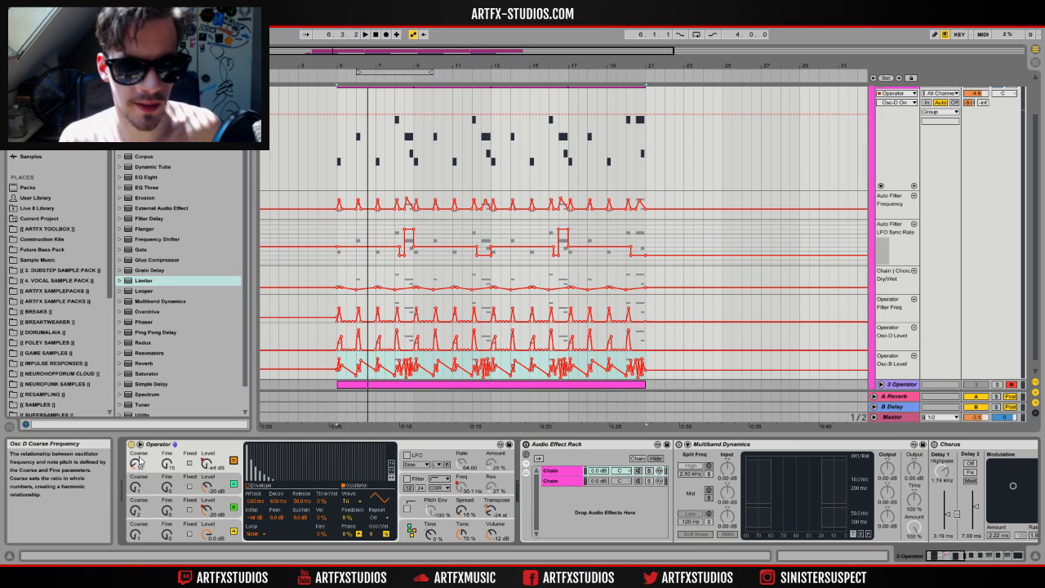
click(223, 479)
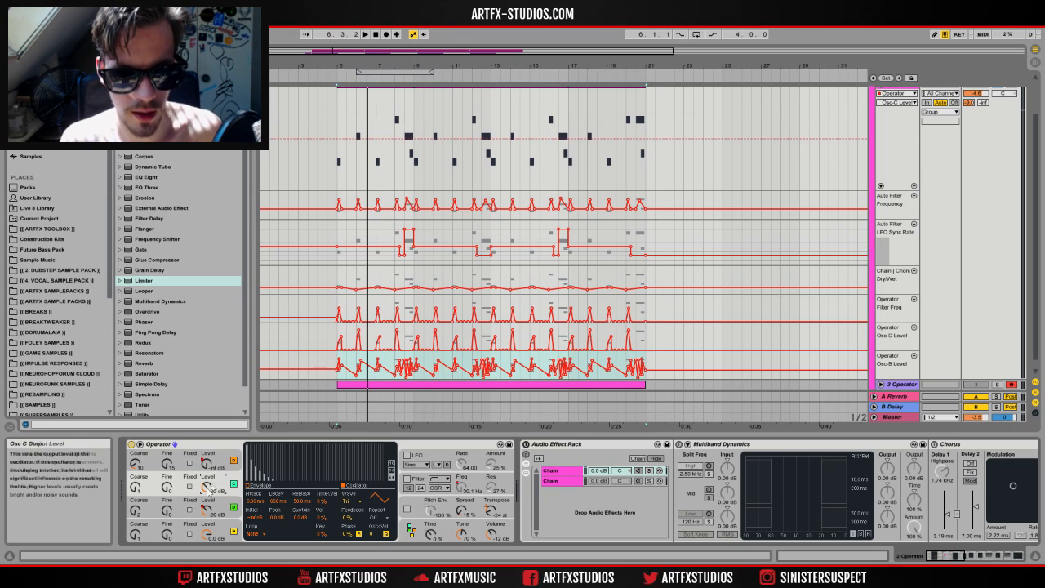
click(167, 487)
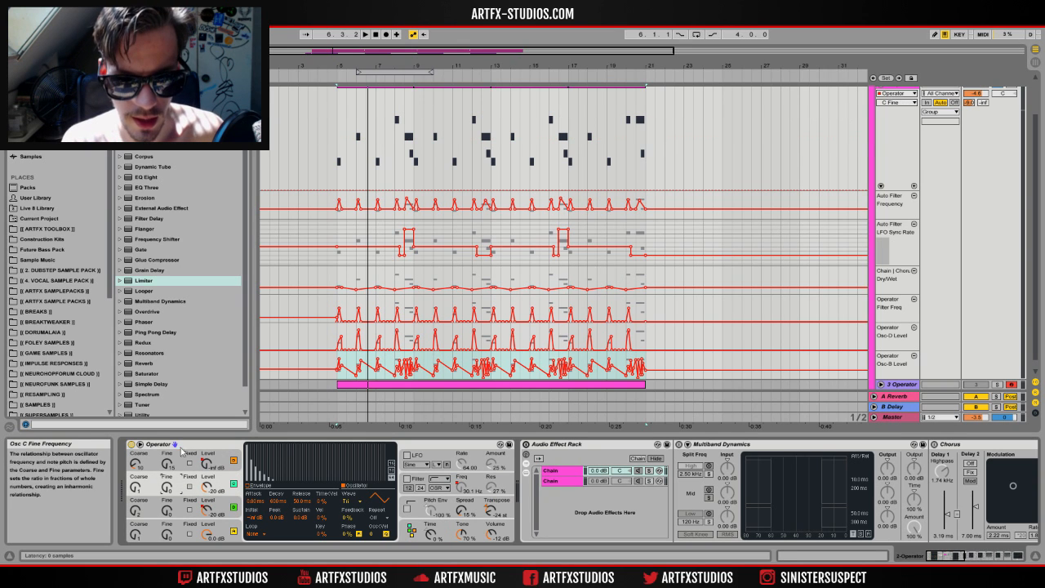
click(168, 462)
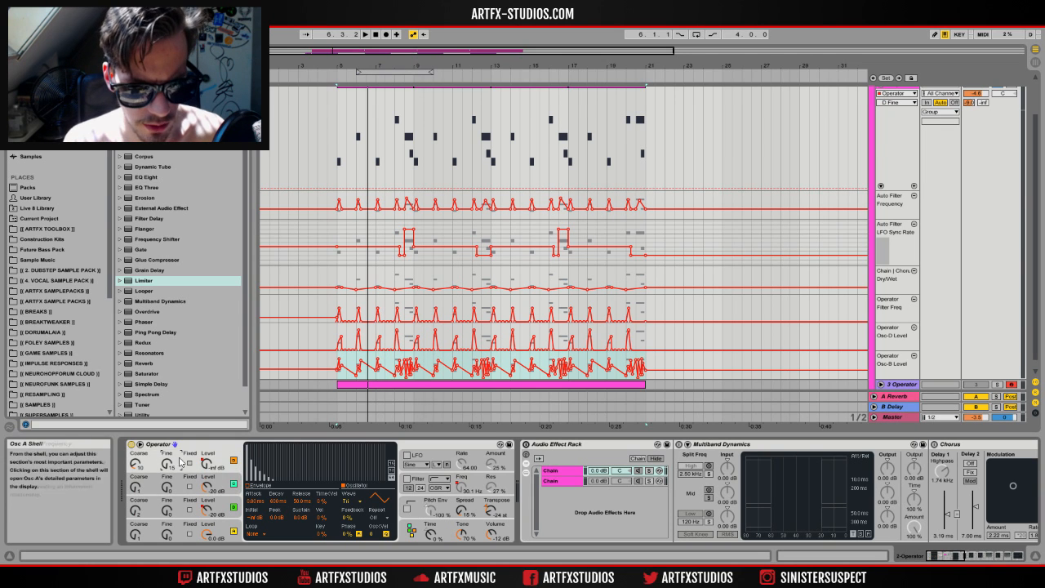
click(209, 463)
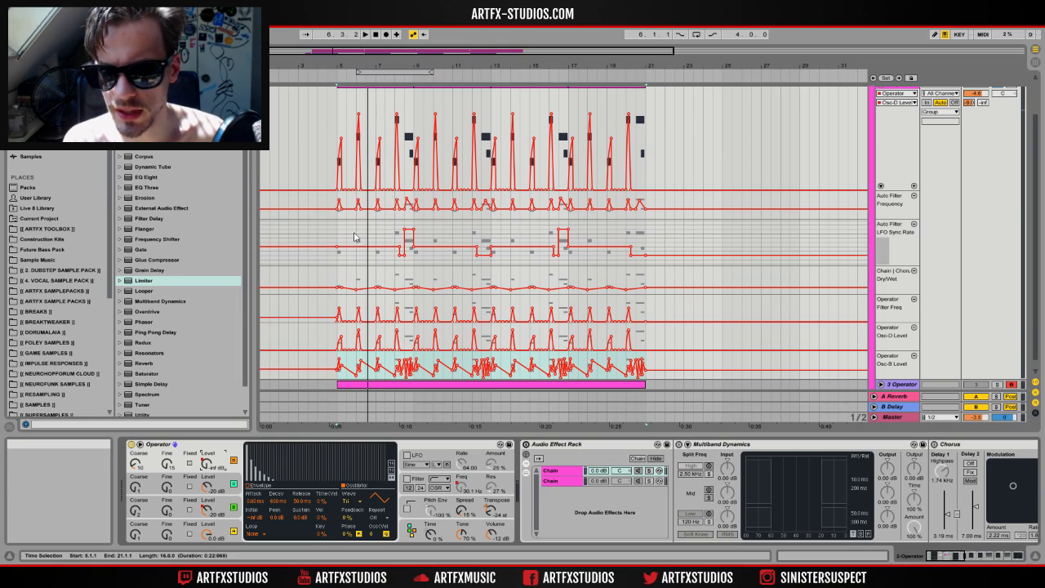
Step: Place the insert marker at bar 5 and audition the patch with all four oscillators on
drag(346, 68, 354, 229)
drag(707, 338, 337, 338)
drag(339, 69, 339, 66)
drag(424, 69, 376, 71)
click(332, 125)
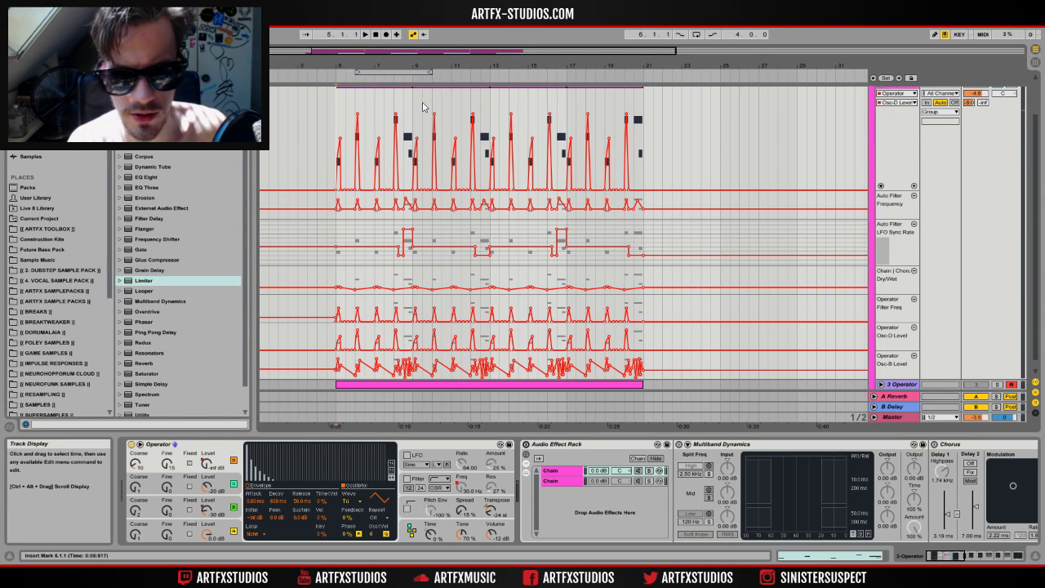
key(space)
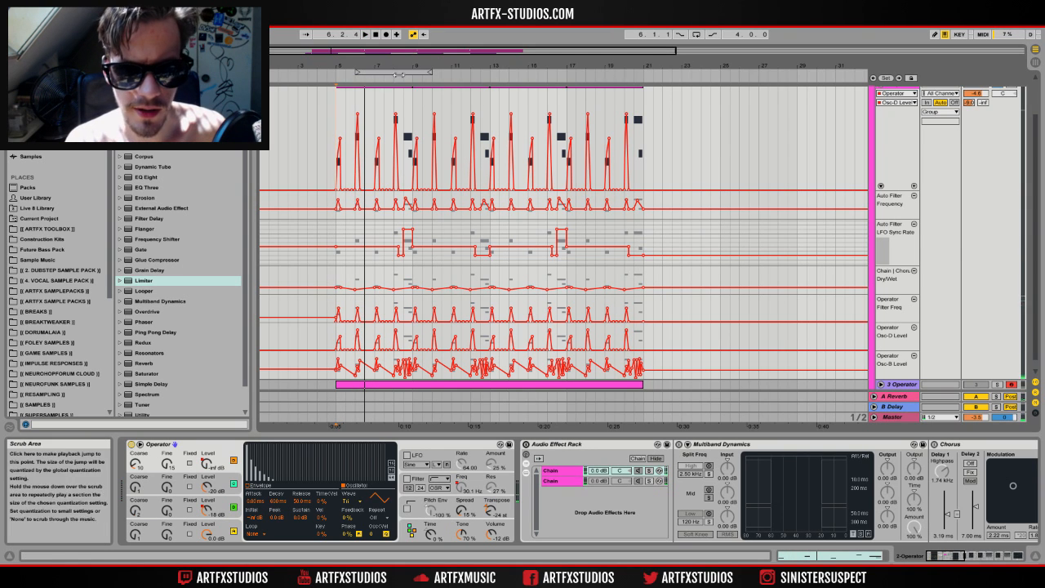
Step: Replay the note at bar 6 several times to hear the oscillator D modulation
click(355, 98)
key(space)
key(space)
key(space)
key(space)
key(space)
key(space)
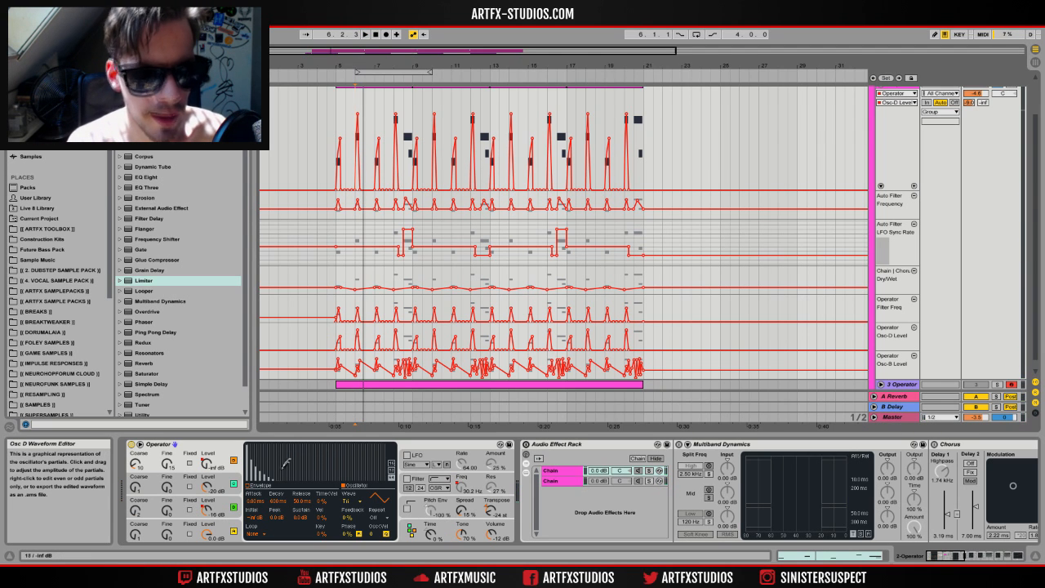
Step: Compare the Osc-C and Osc-D Level automation, then select the range from 8.3.1 to bar 9 and play it
click(224, 489)
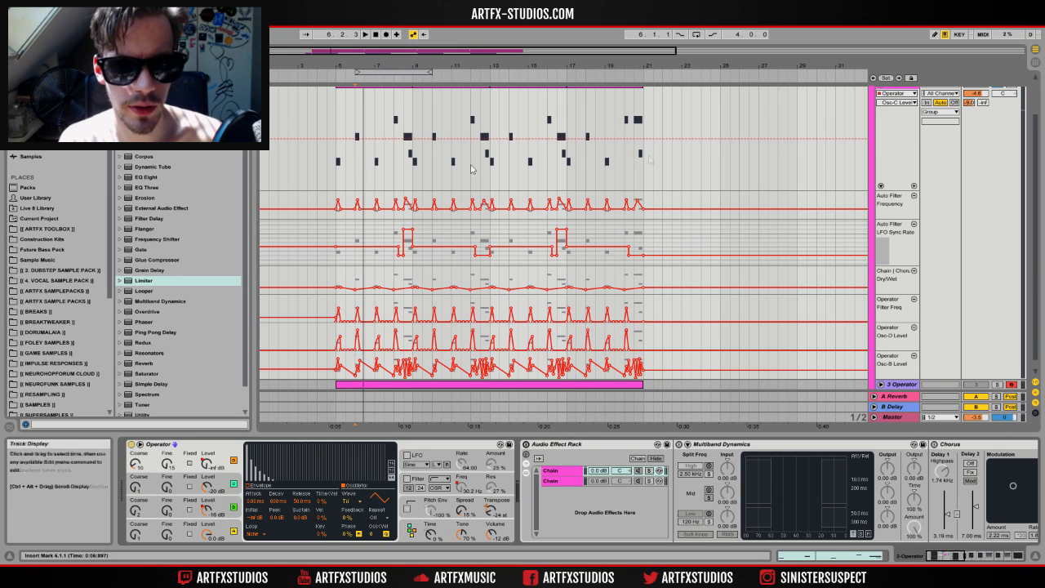
click(334, 161)
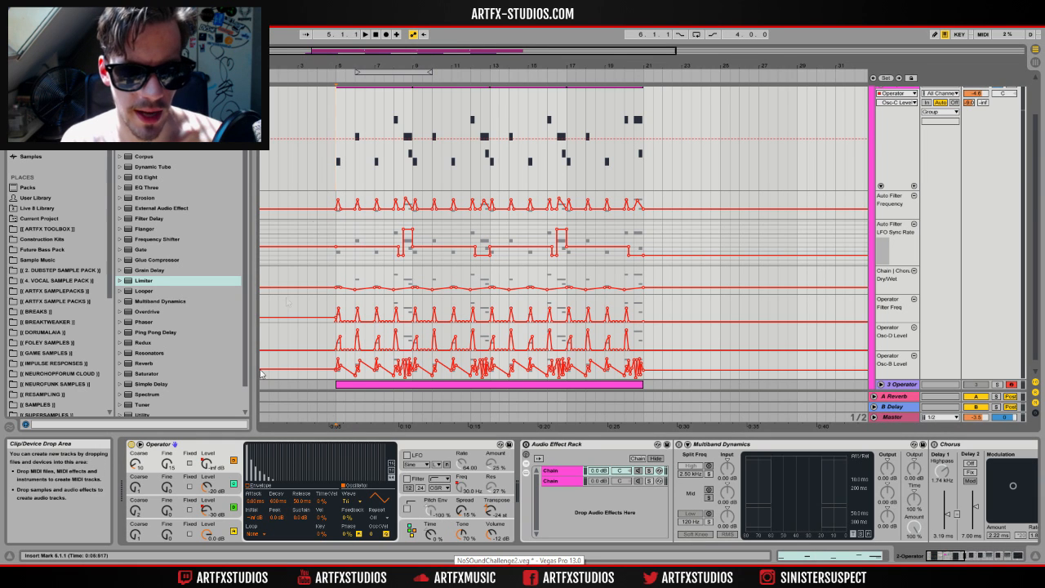
click(215, 457)
drag(336, 120, 346, 120)
click(337, 114)
drag(413, 118, 403, 120)
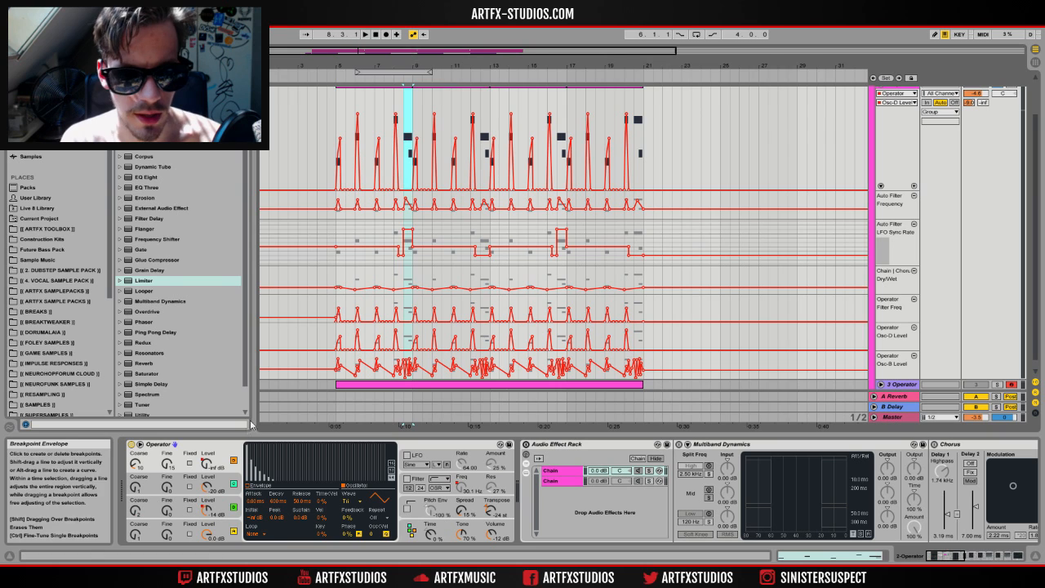
key(space)
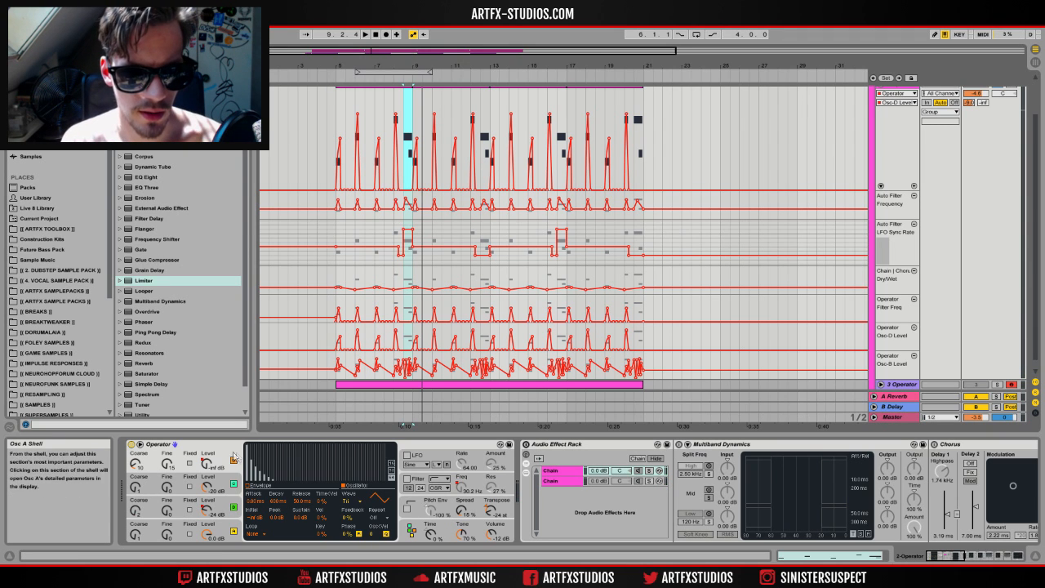
Step: Show Operator's algorithm and global settings and play the bass line from bar 5
click(426, 526)
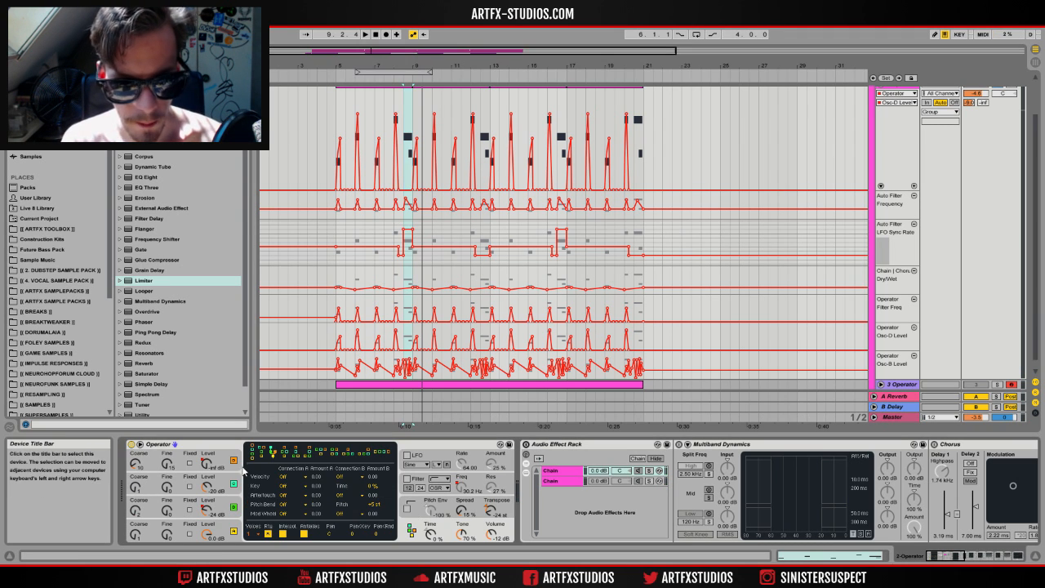
click(336, 118)
key(space)
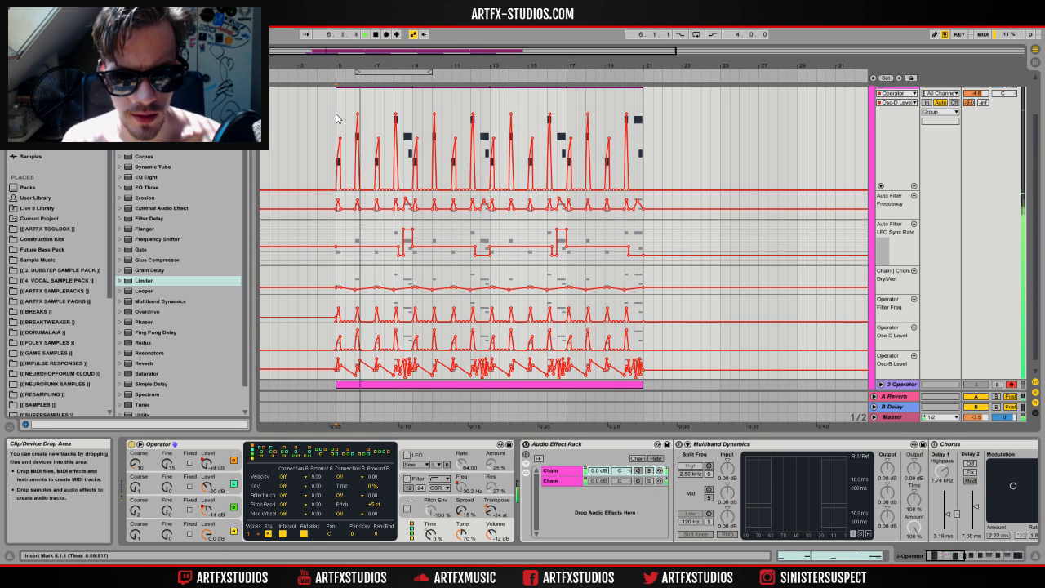
Step: Move the insert marker between bars 5 and 6 and replay the notes there with Operator alone
click(356, 104)
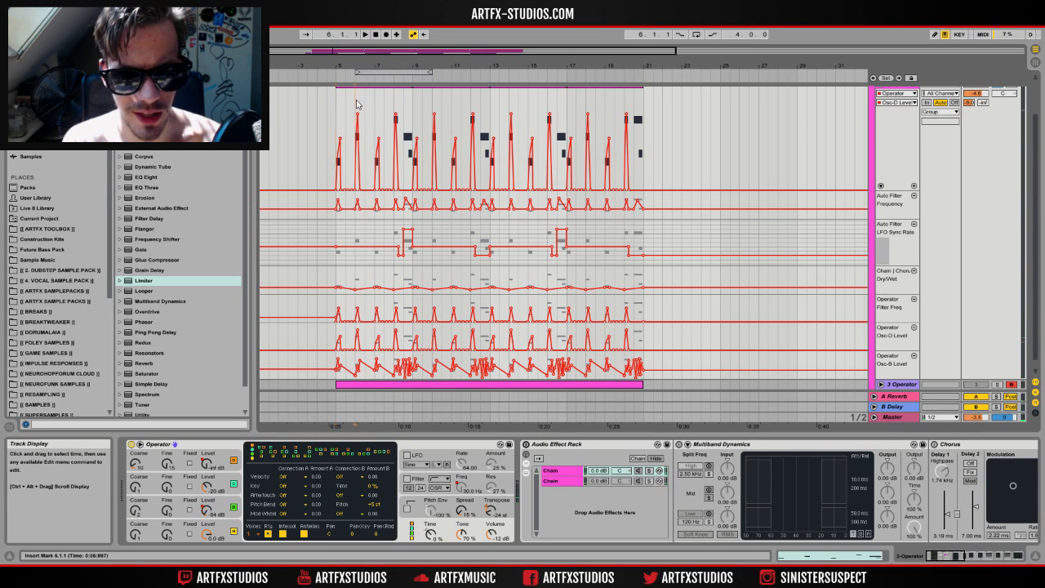
click(336, 103)
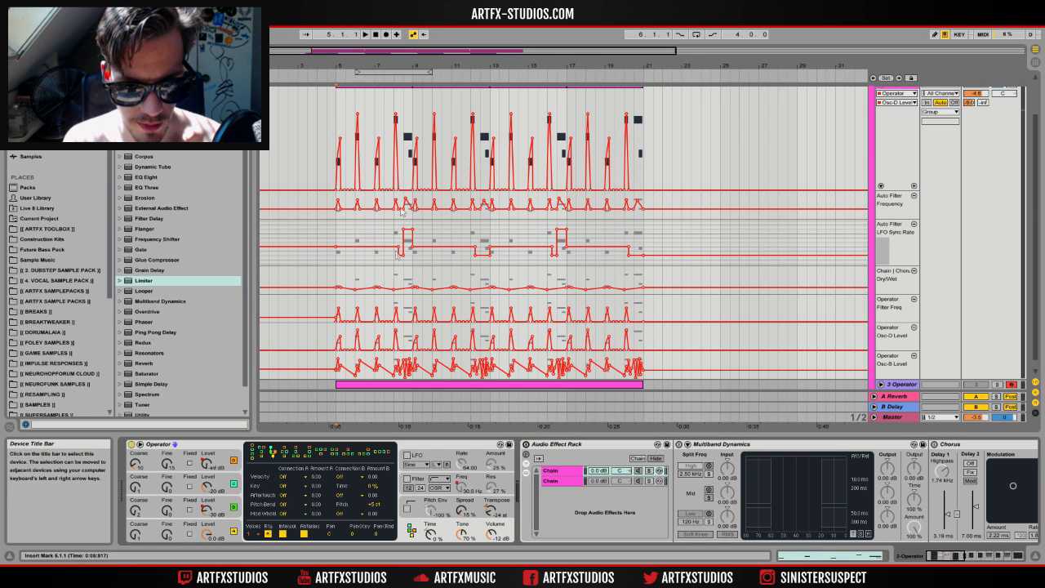
click(366, 104)
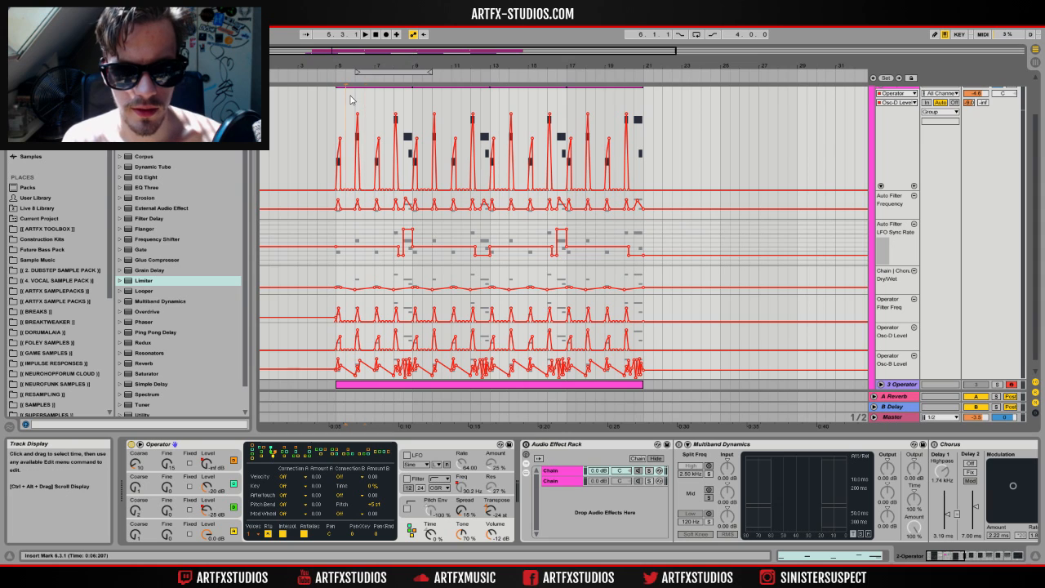
key(space)
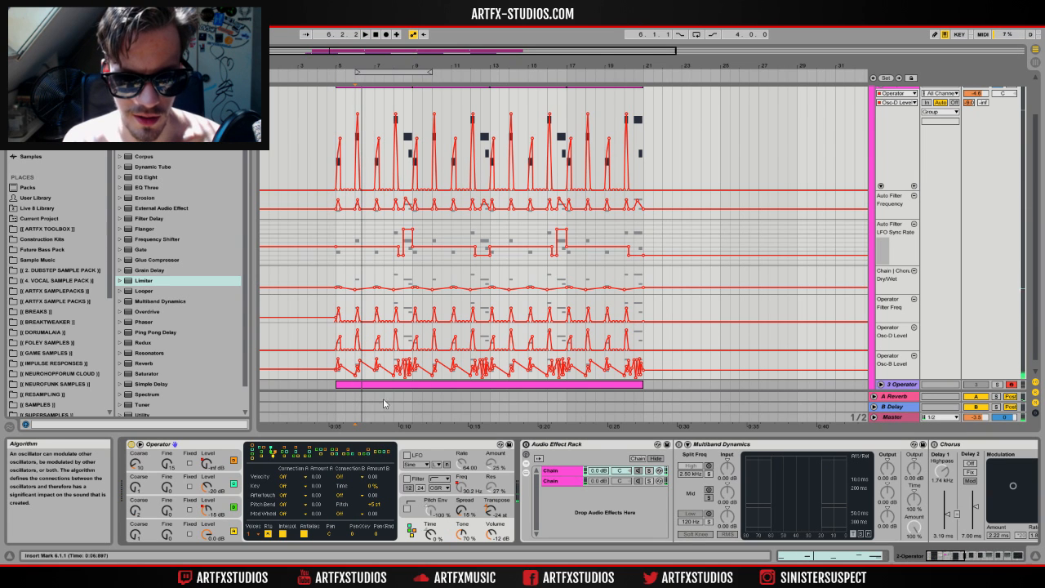
key(space)
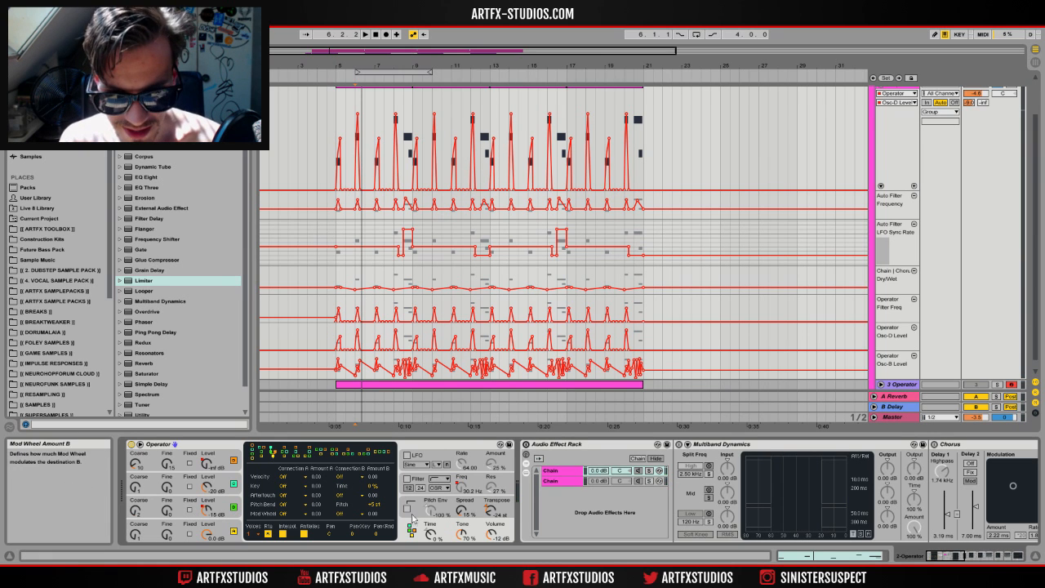
Step: Turn on Operator's filter and show its Filter Freq automation in the arrangement
click(407, 478)
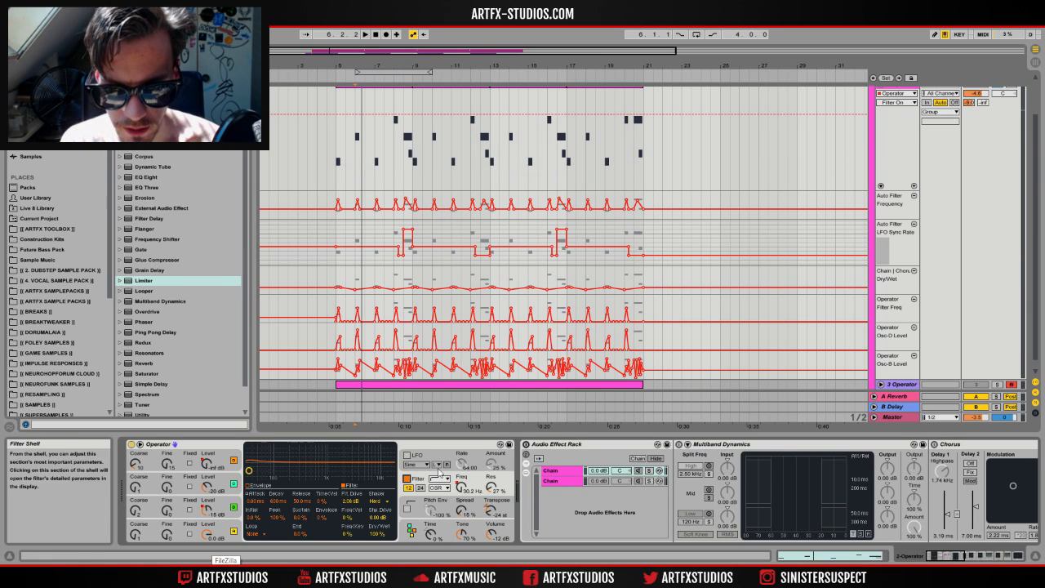
click(479, 486)
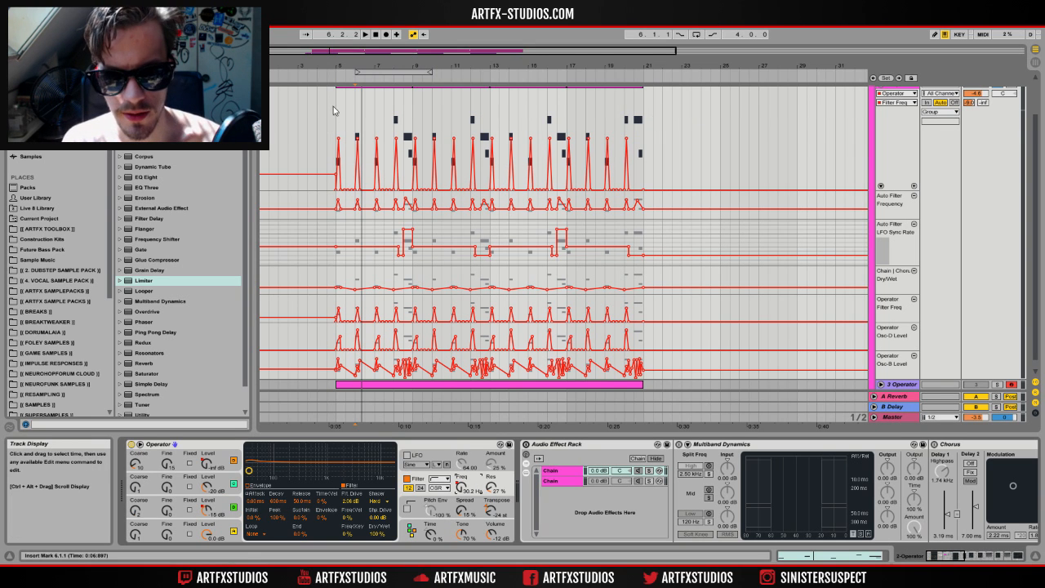
drag(345, 66, 328, 88)
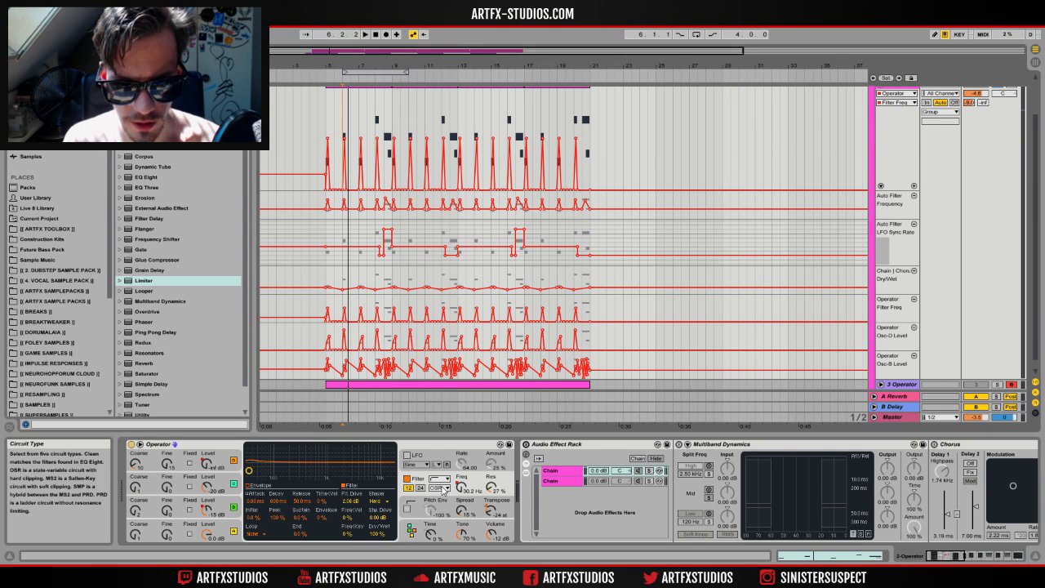
Step: Review the circuit and shaper types of Operator's filter, keeping the OSR circuit and the Hard shaper
click(438, 487)
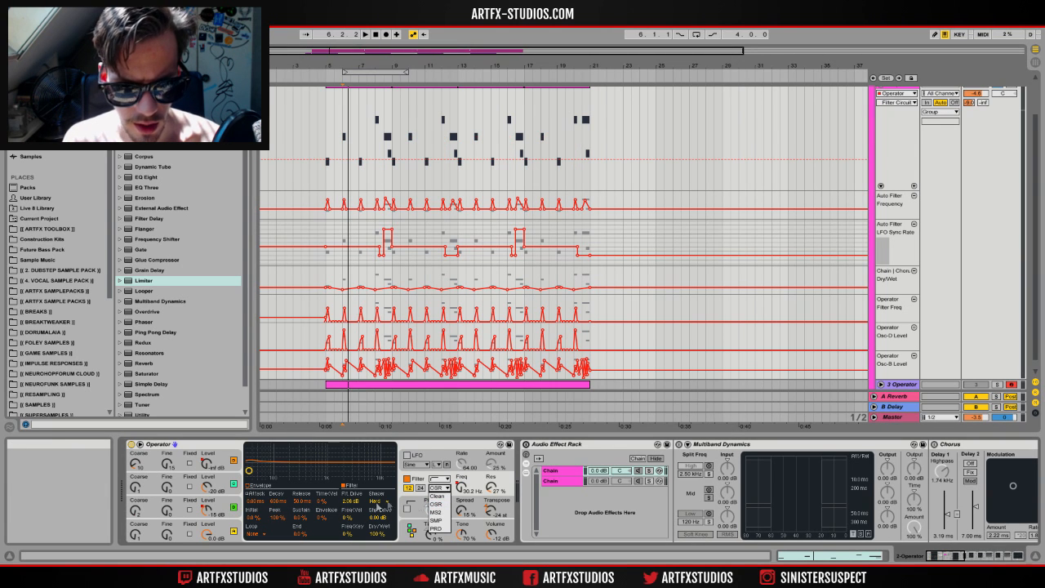
click(350, 495)
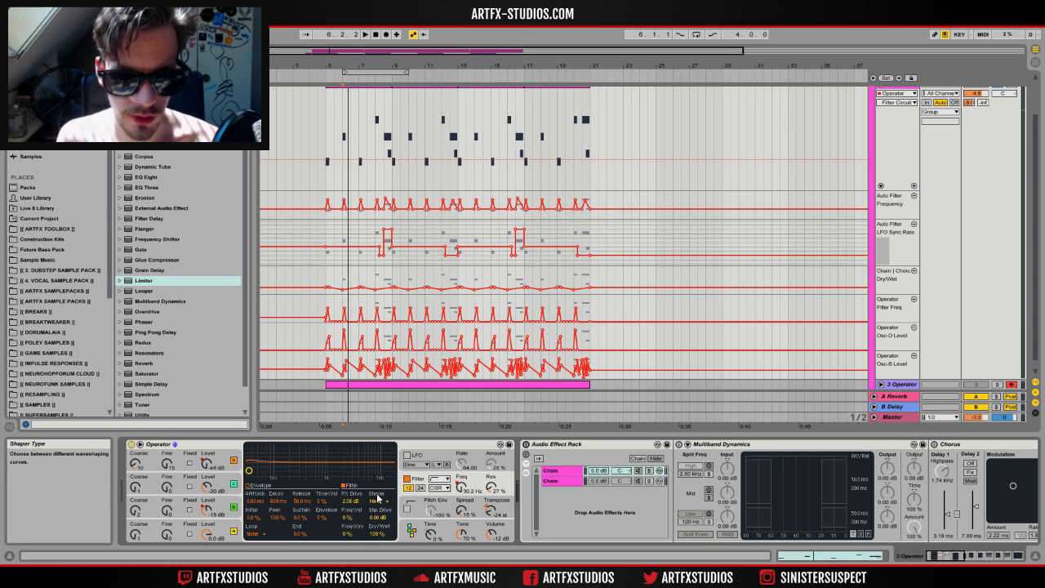
click(387, 502)
click(374, 525)
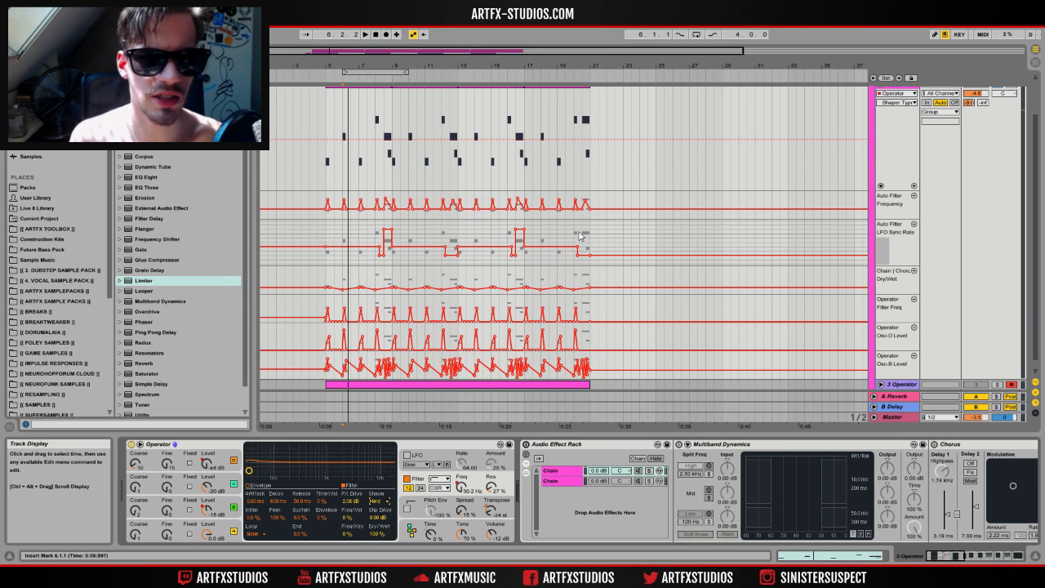
Step: Play the bass line from bar 5 with a different filter shaper type, then set the shaper back to Hard and audition again
click(327, 116)
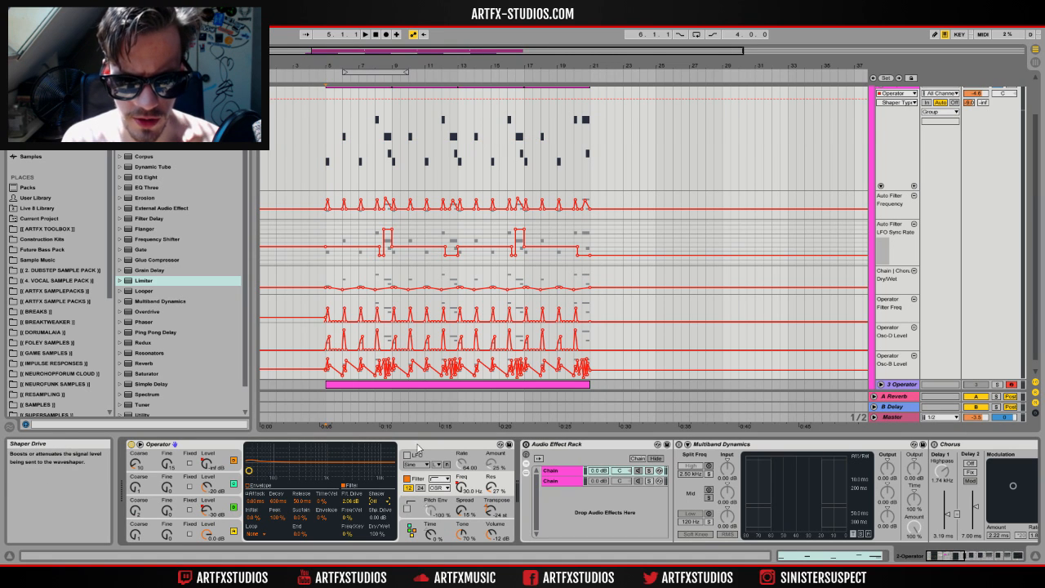
key(space)
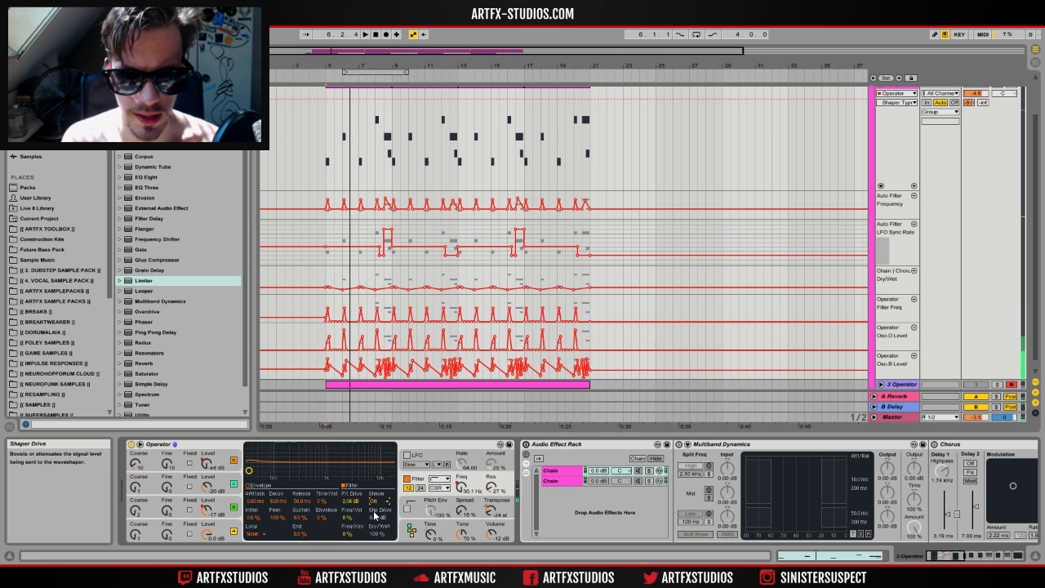
click(376, 501)
click(382, 523)
key(space)
key(space)
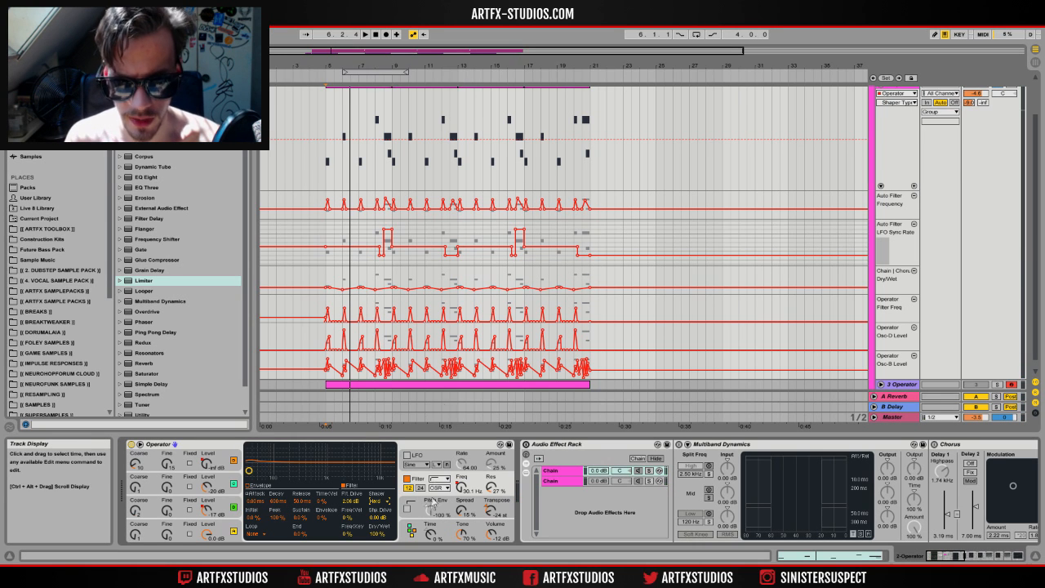
Step: Turn on Operator's pitch envelope and compare the bass line from bar 5 with the envelope off and on
click(407, 507)
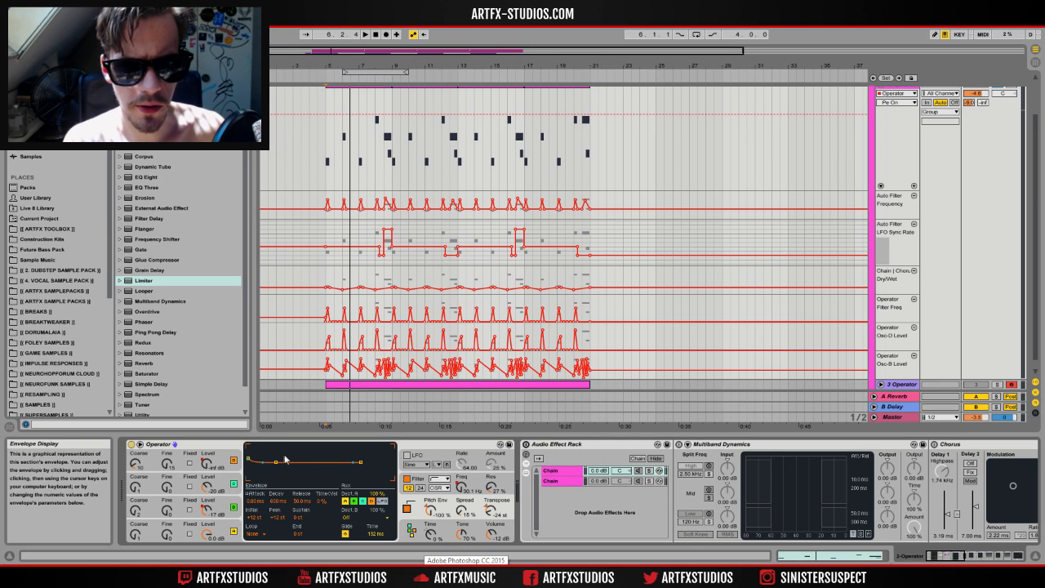
click(329, 148)
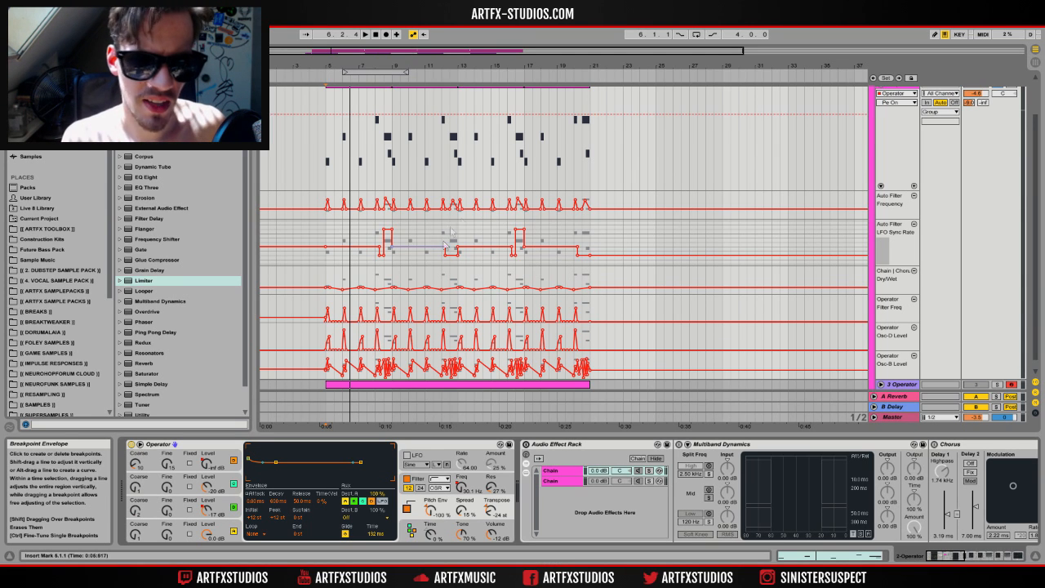
key(space)
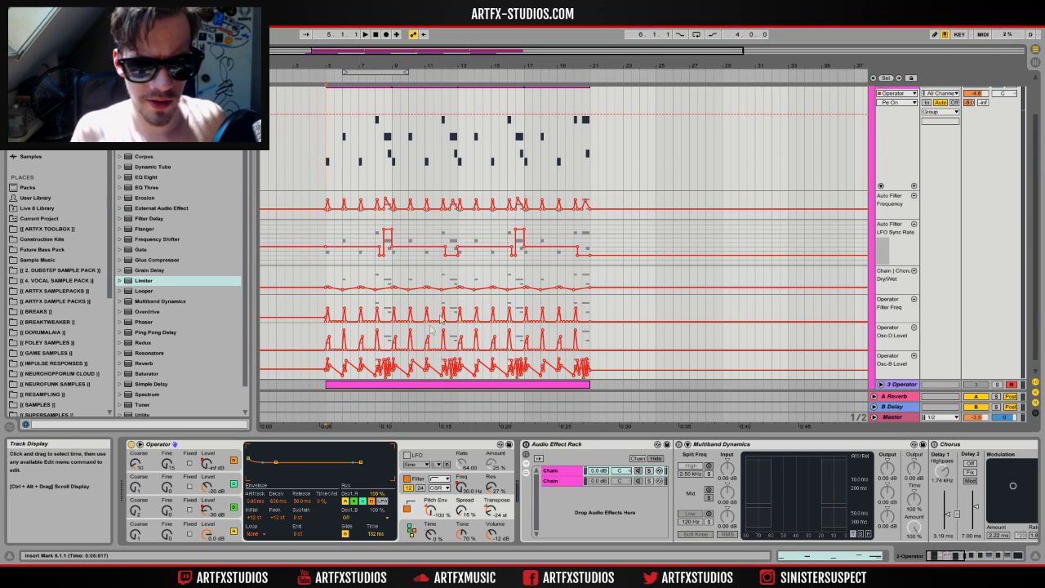
click(406, 508)
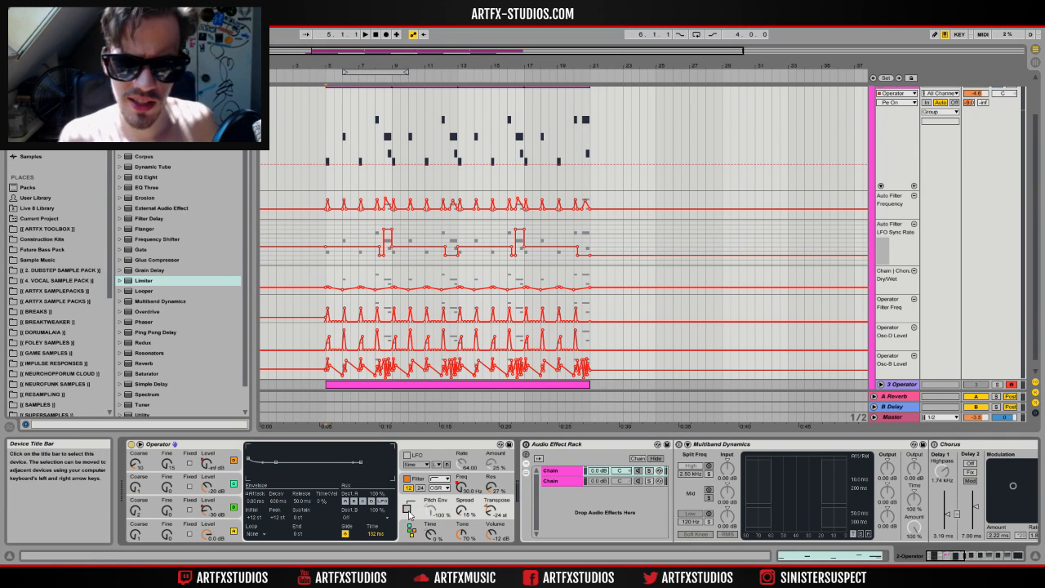
key(space)
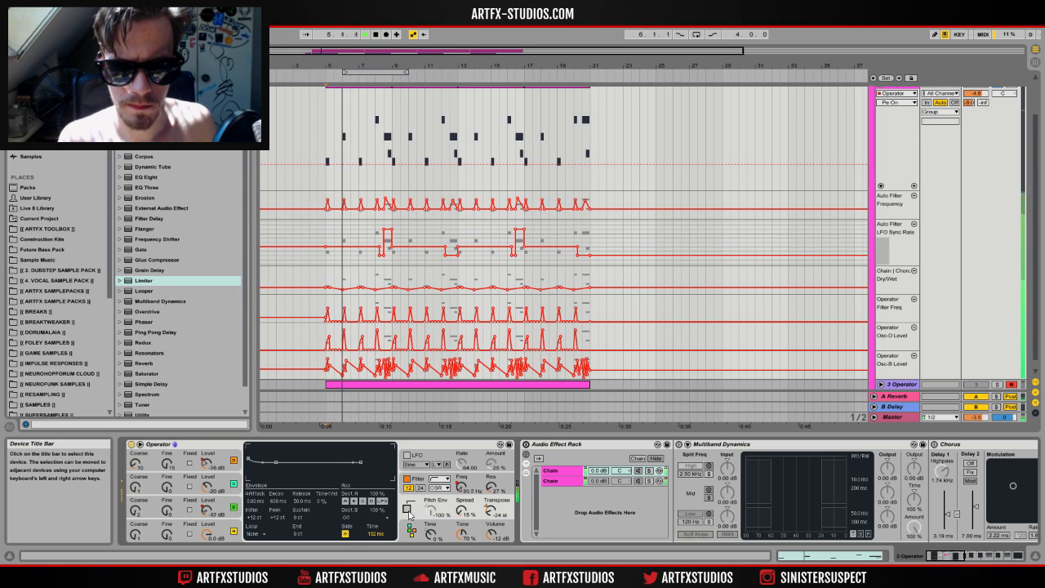
click(407, 508)
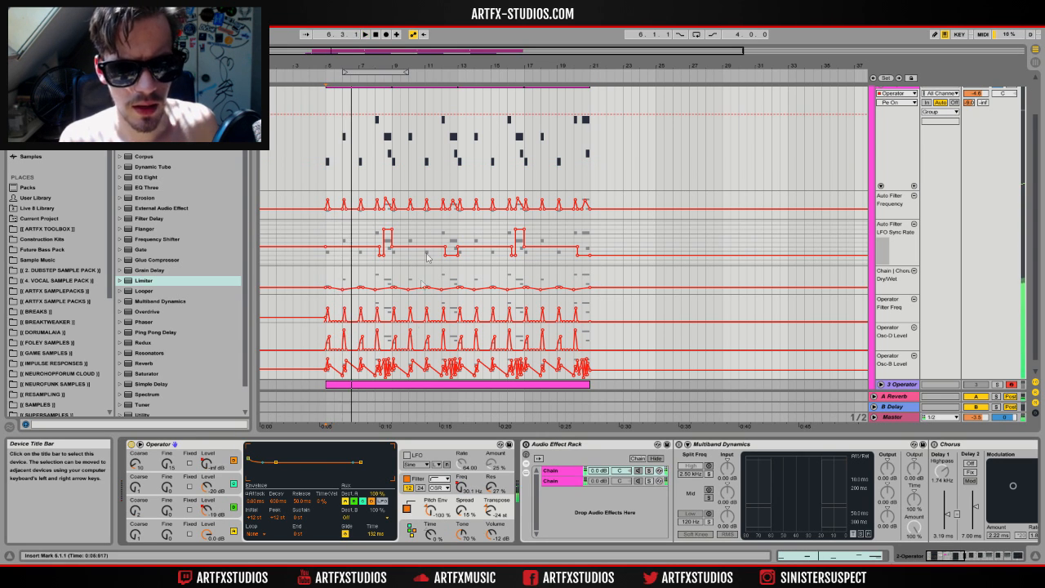
key(space)
Step: Audition the note at bar 6 with the pitch envelope switched off and on, leaving the envelope enabled
click(342, 153)
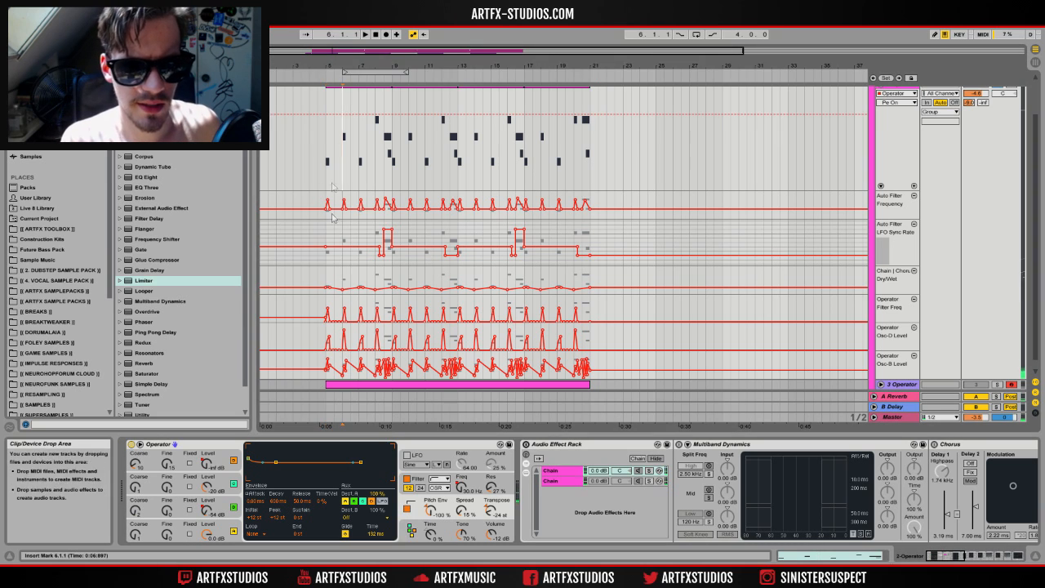
click(408, 509)
key(space)
click(407, 509)
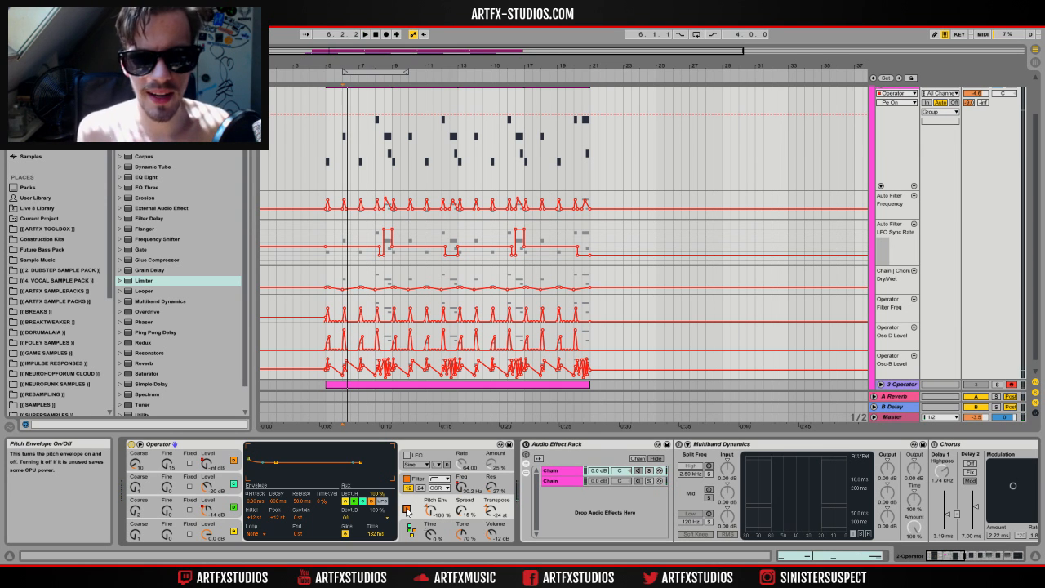
click(408, 510)
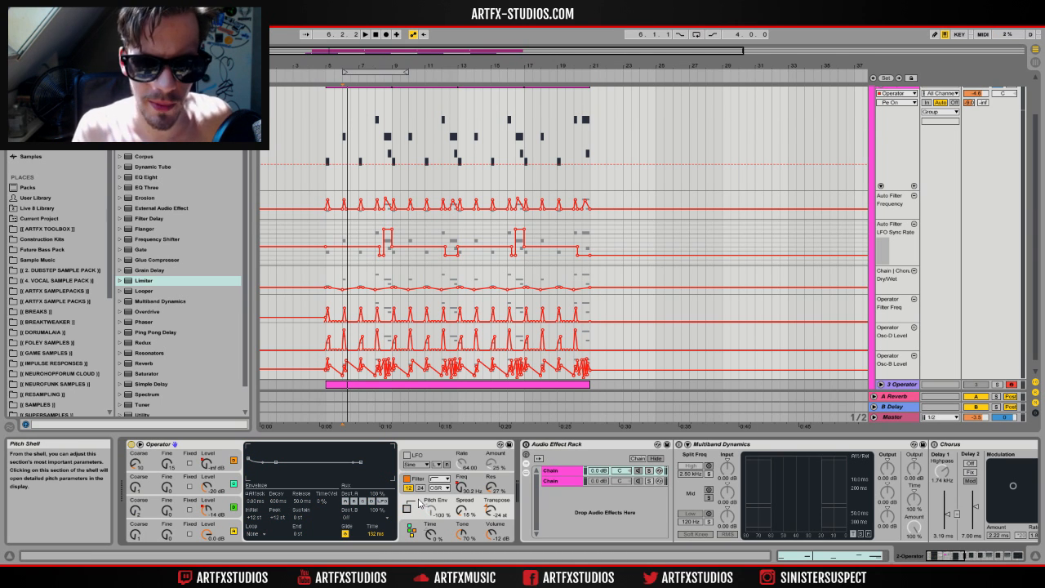
click(407, 508)
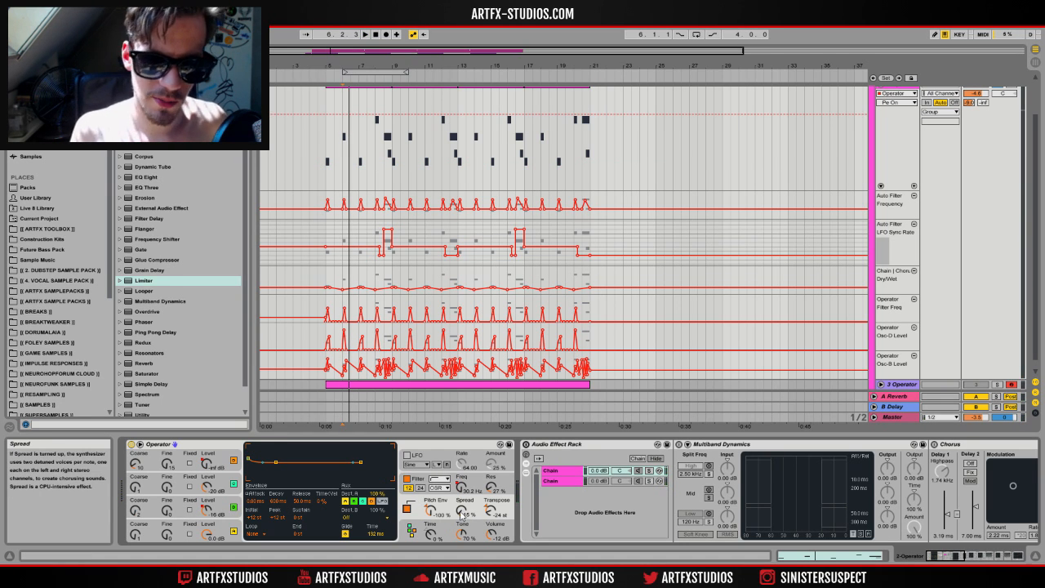
Step: Turn on the Audio Effect Rack after Operator and the Multiband Dynamics in its first chain
click(570, 446)
drag(953, 556, 968, 556)
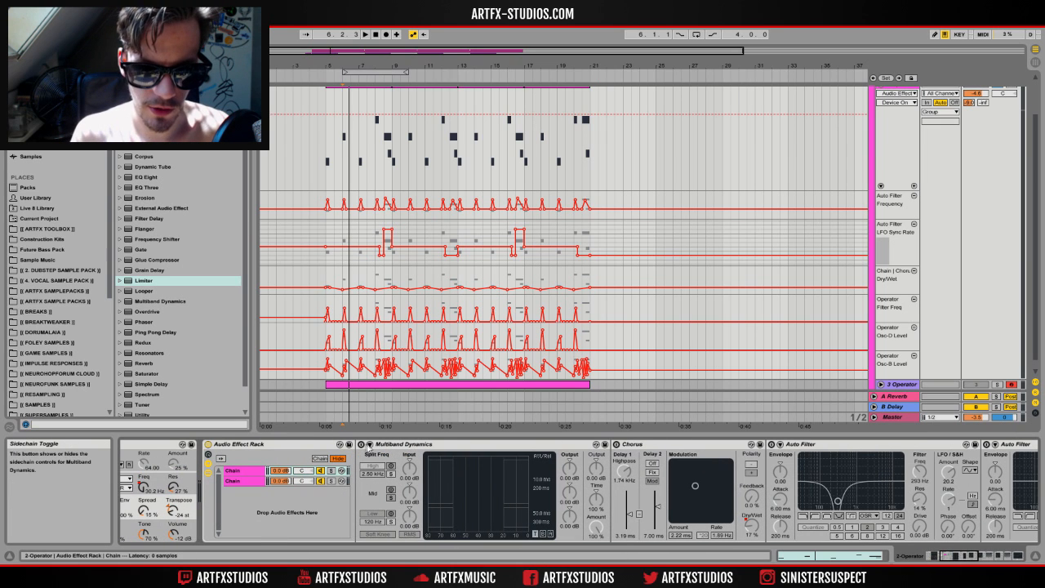
click(360, 445)
Step: Inspect the devices in the rack's two chains and solo each chain in turn to compare their frequency bands from bar 6
click(246, 470)
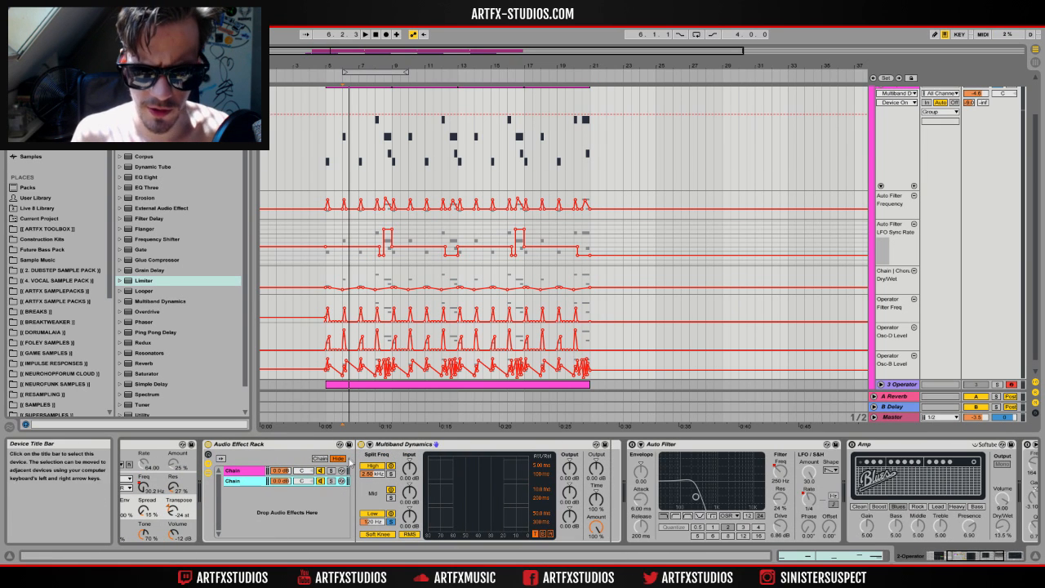
click(247, 470)
click(248, 481)
click(250, 471)
click(335, 482)
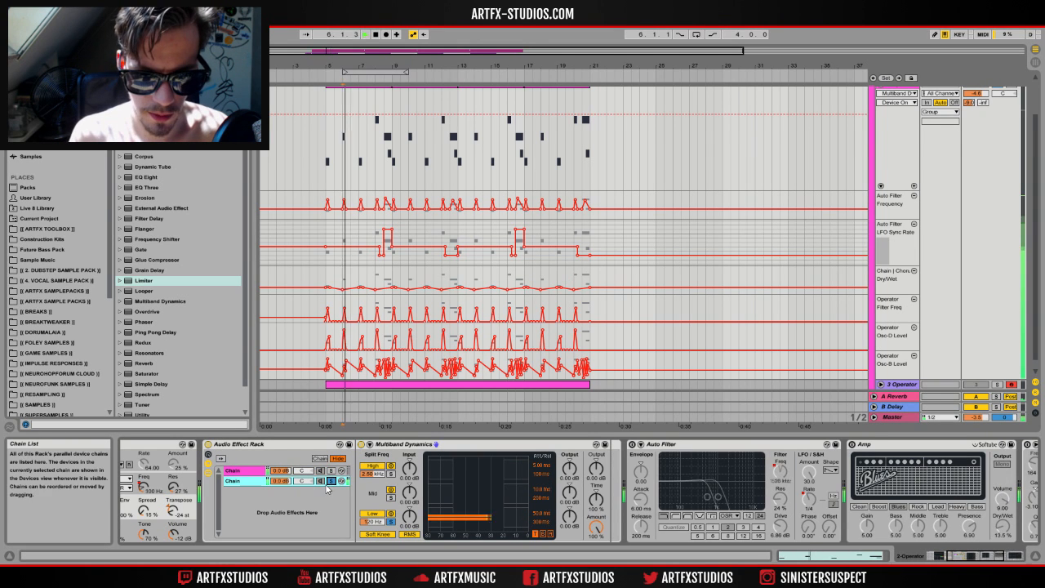
click(246, 471)
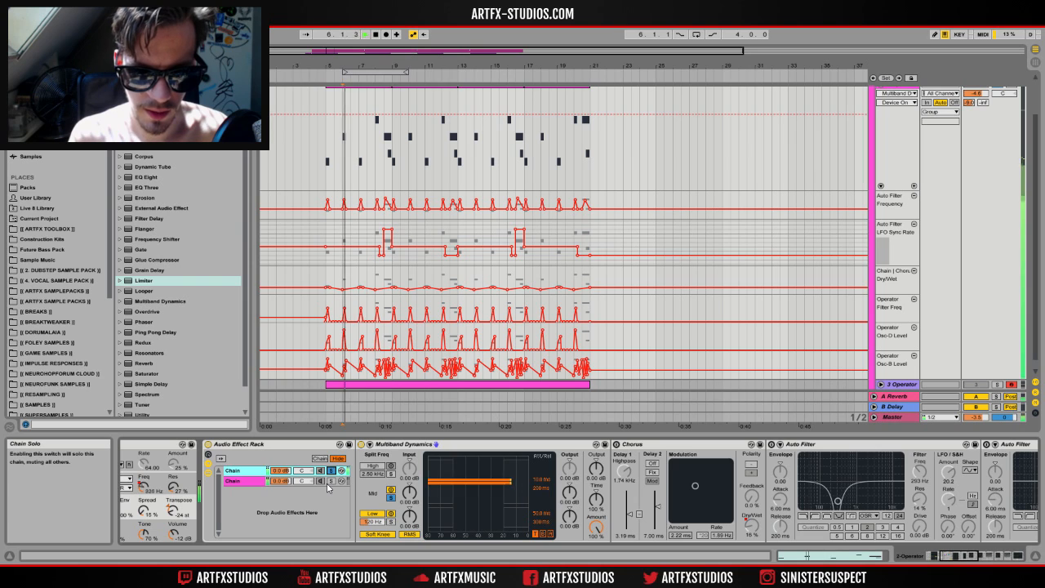
click(247, 481)
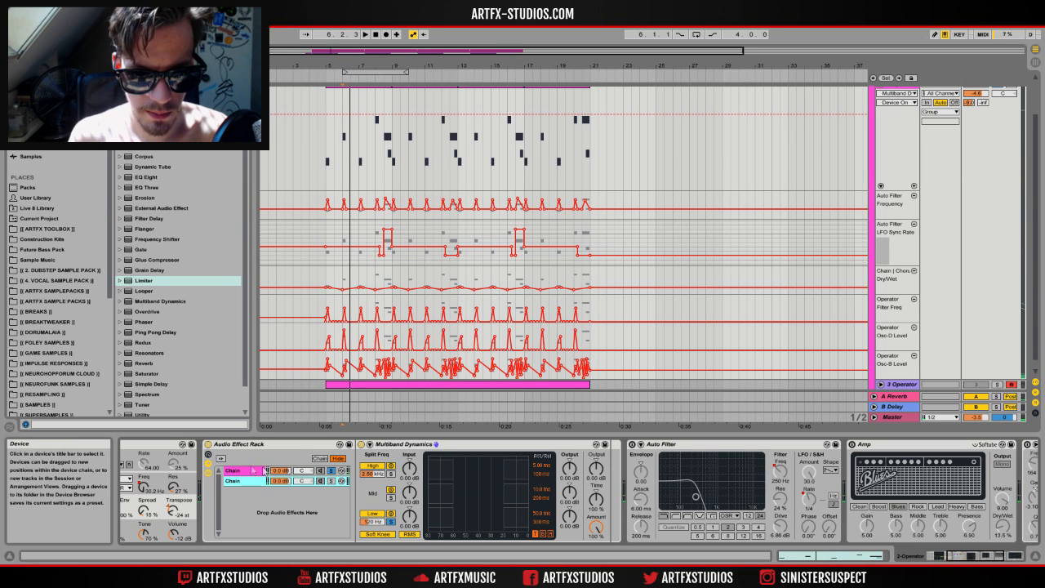
Step: Enable the Chorus in the rack's first chain, show its Dry/Wet automation and select the clip from bar 5 to bar 21
click(252, 471)
click(658, 447)
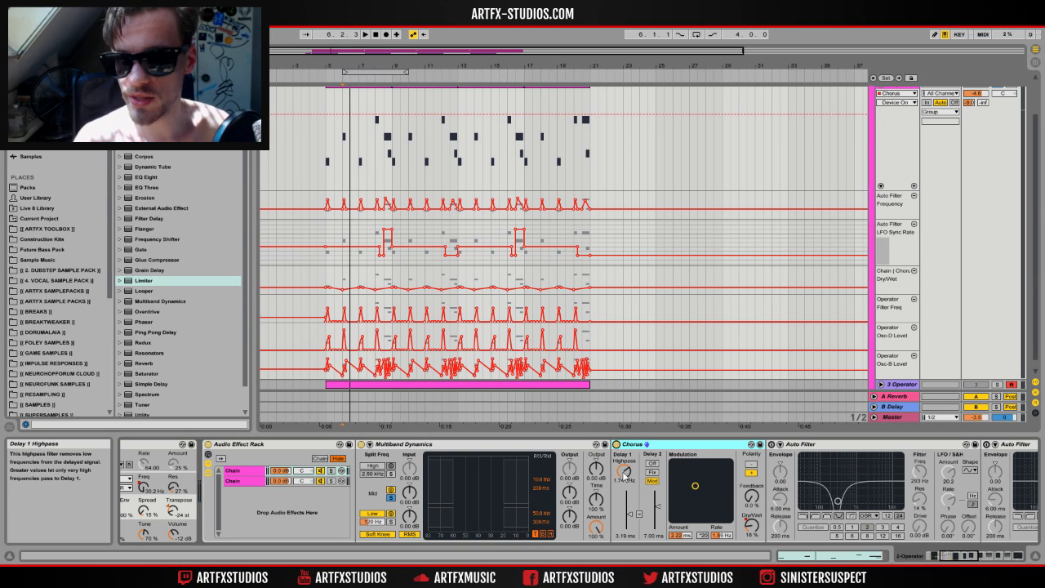
click(755, 526)
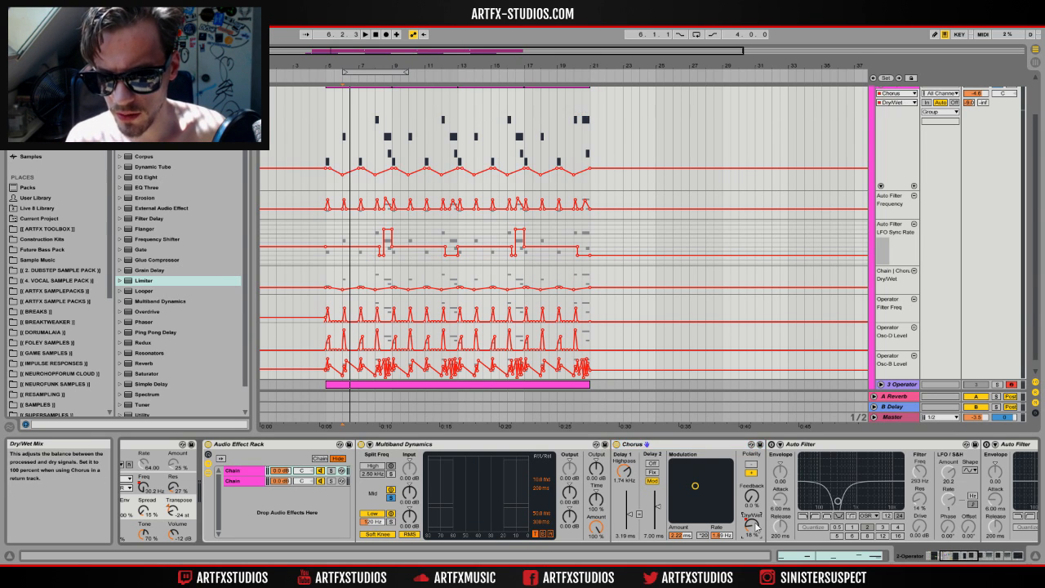
mouse_move(331, 131)
mouse_down()
mouse_move(588, 130)
mouse_move(327, 131)
mouse_up()
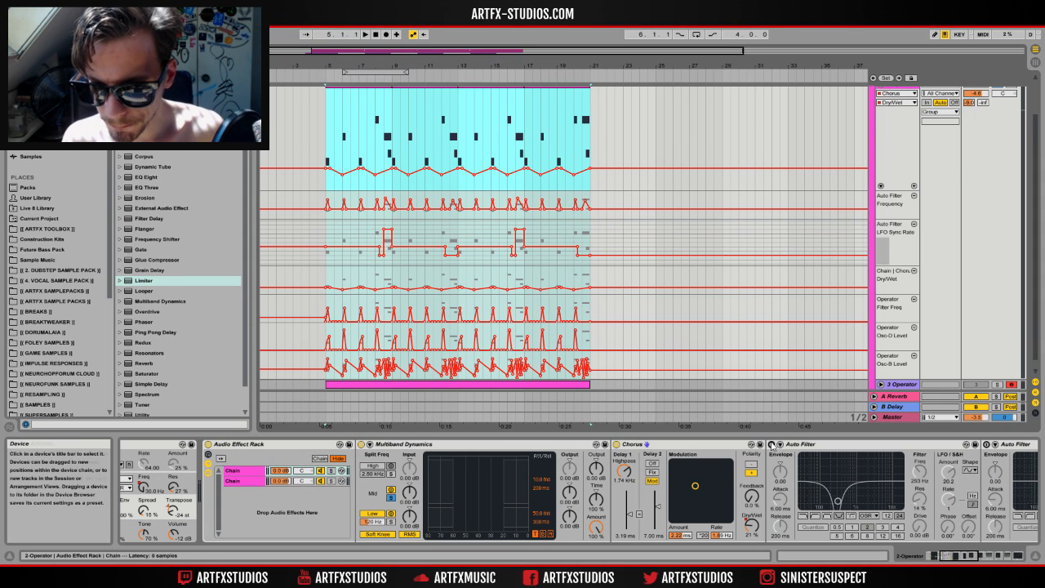
Step: Bring up the first chain's two Auto Filters and play the bass line from bar 5 with both filters bypassed
click(804, 444)
drag(944, 557, 958, 558)
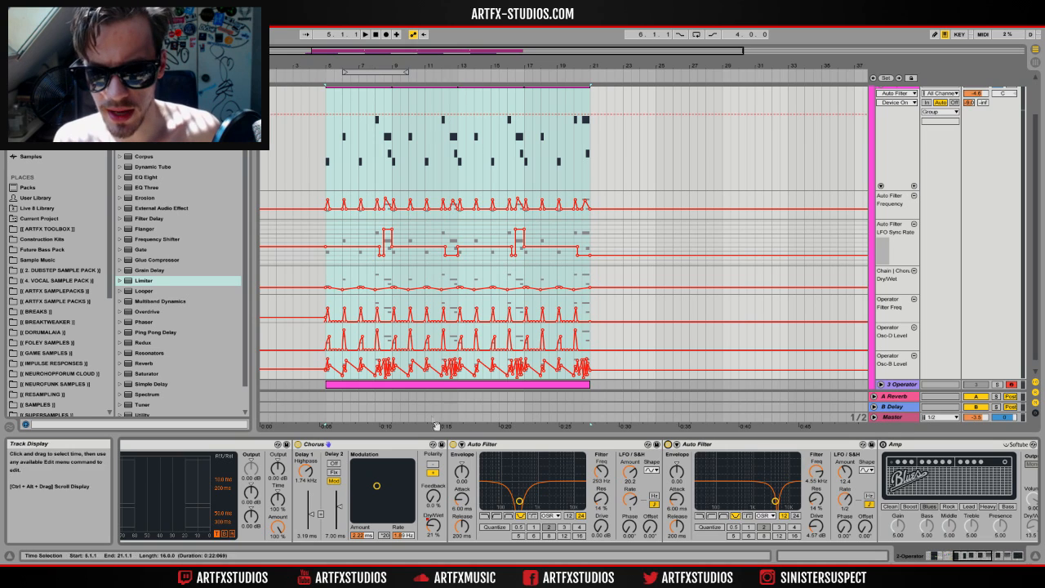
click(454, 443)
click(667, 444)
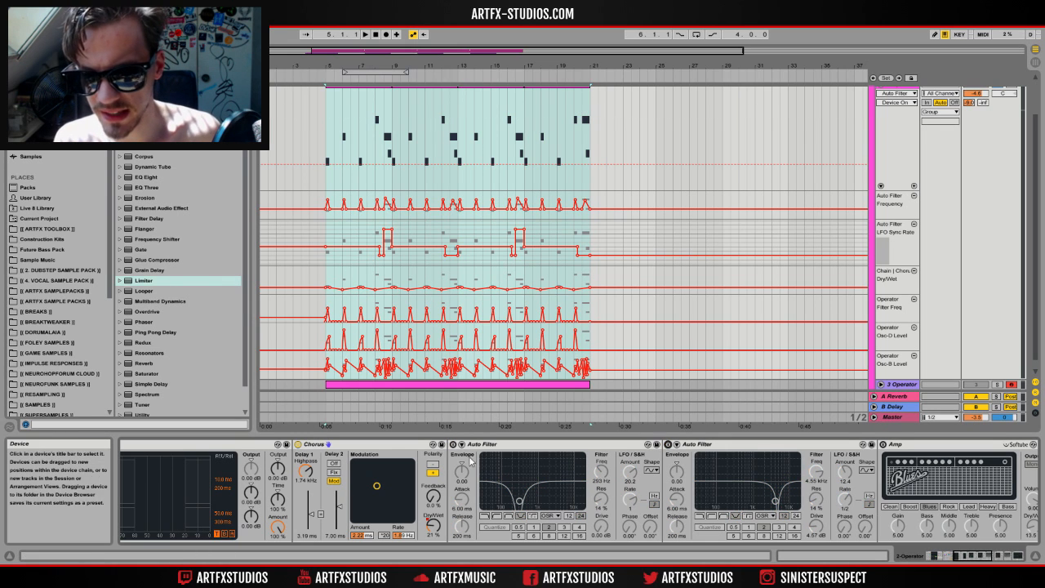
key(space)
key(space)
Step: Turn both Auto Filters of the first chain back on and replay the bass line from bar 5
click(454, 443)
click(668, 444)
key(space)
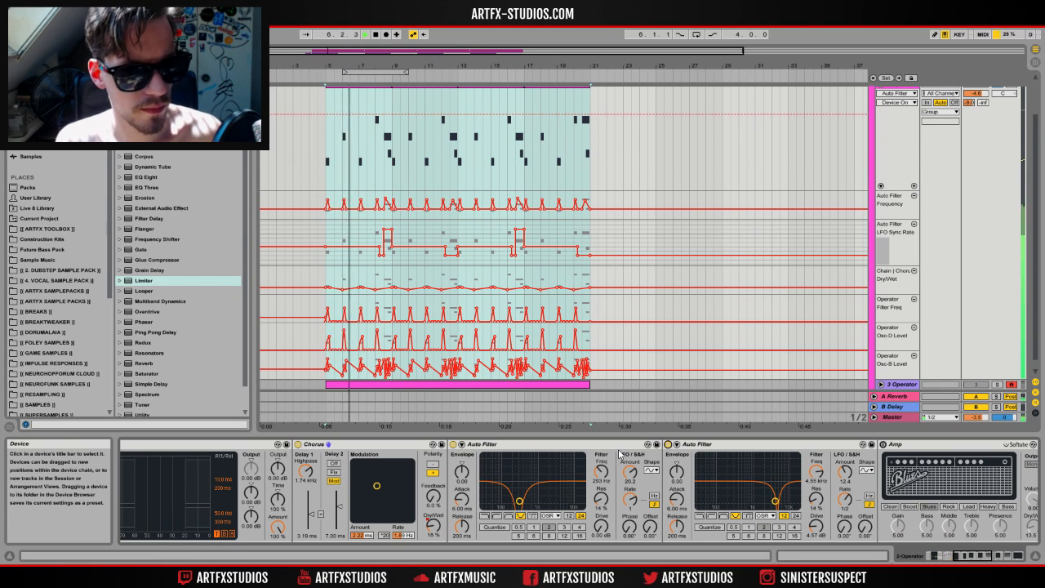
Step: Enable the Amp after the first chain's two Auto Filters and play the bass line from bar 6
key(space)
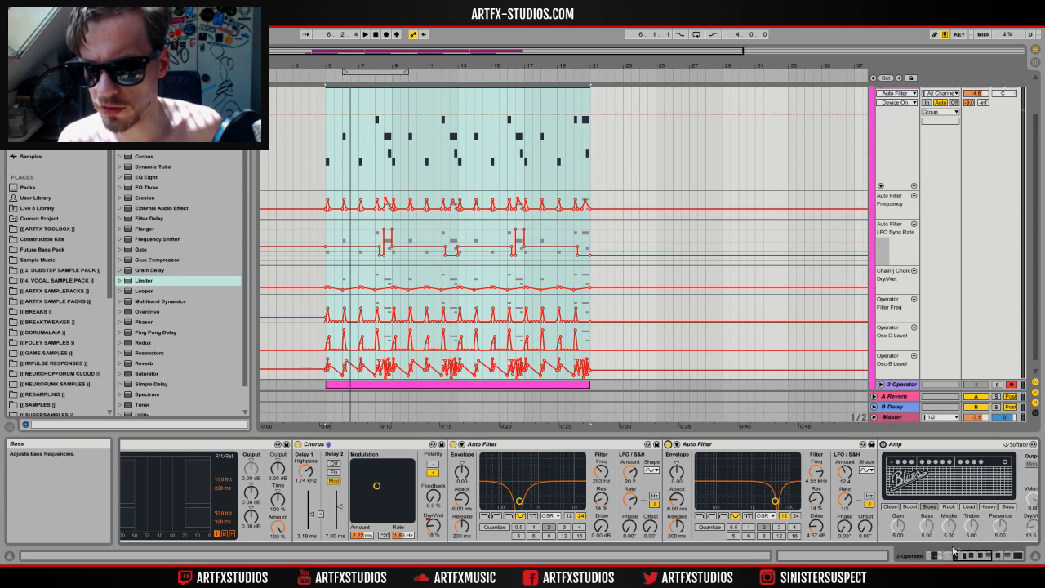
scroll(490, 448, right, 7)
scroll(486, 450, left, 2)
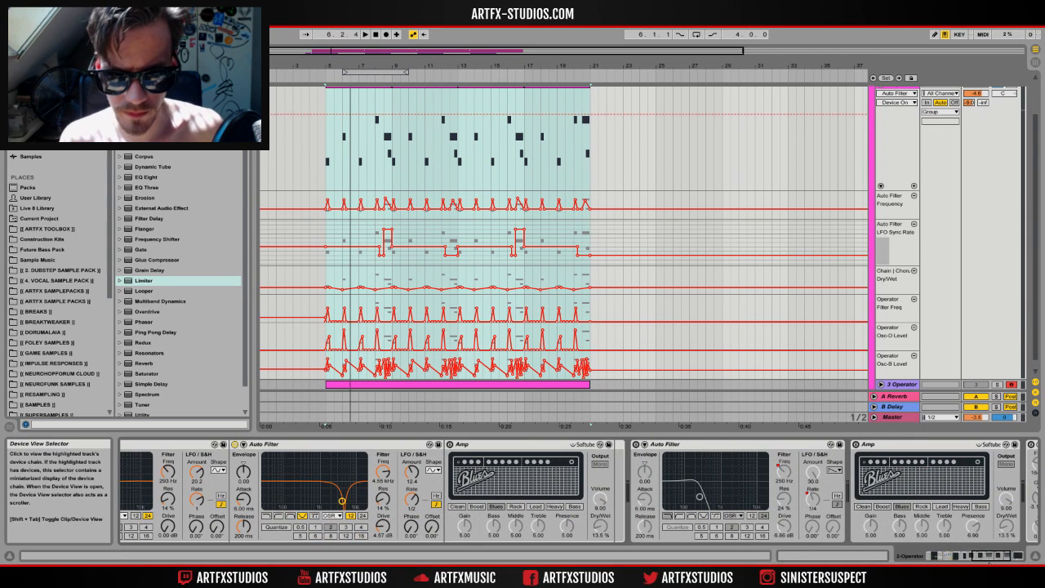
click(486, 448)
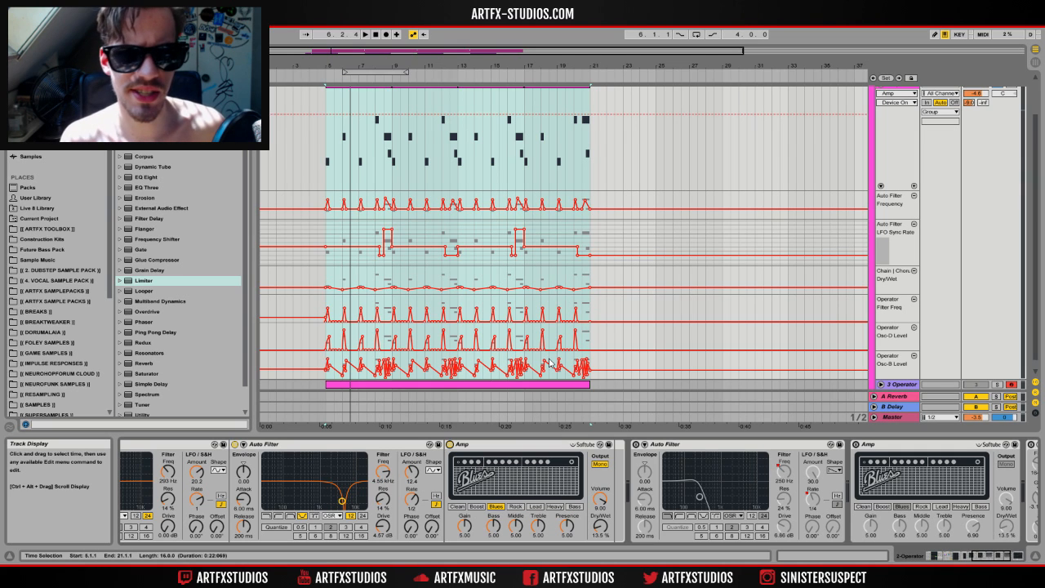
key(space)
key(space)
click(344, 142)
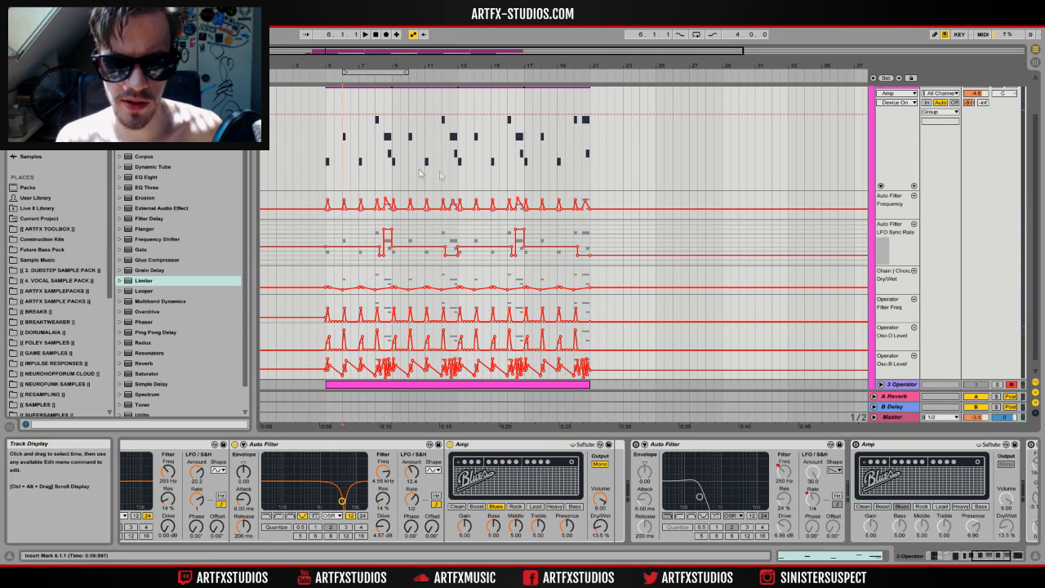
key(space)
key(space)
key(space)
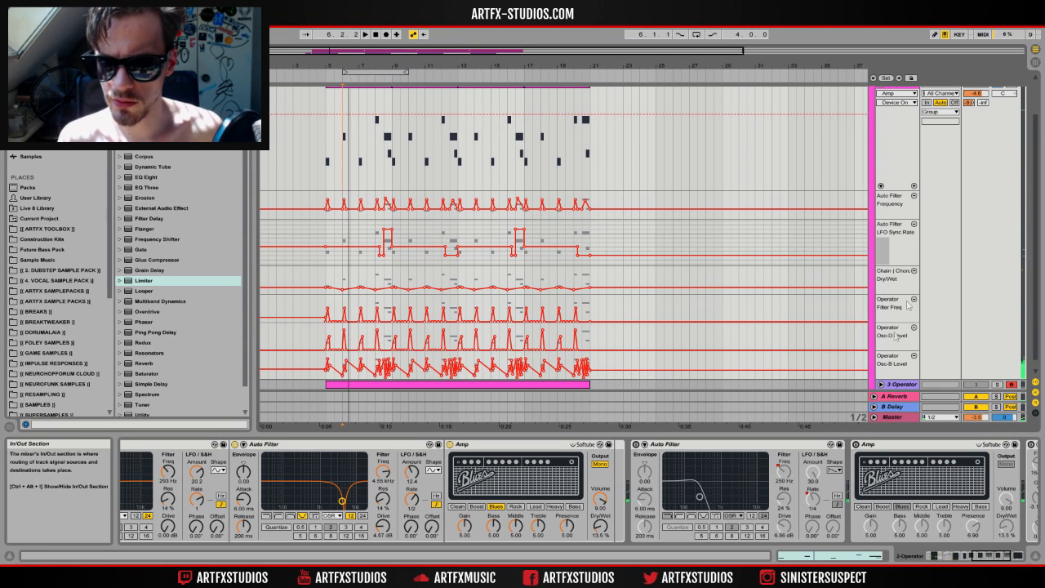
Step: Inspect the A Reverb return, show the 2 Operator track's A-Reverb send automation and play from bar 5
click(892, 397)
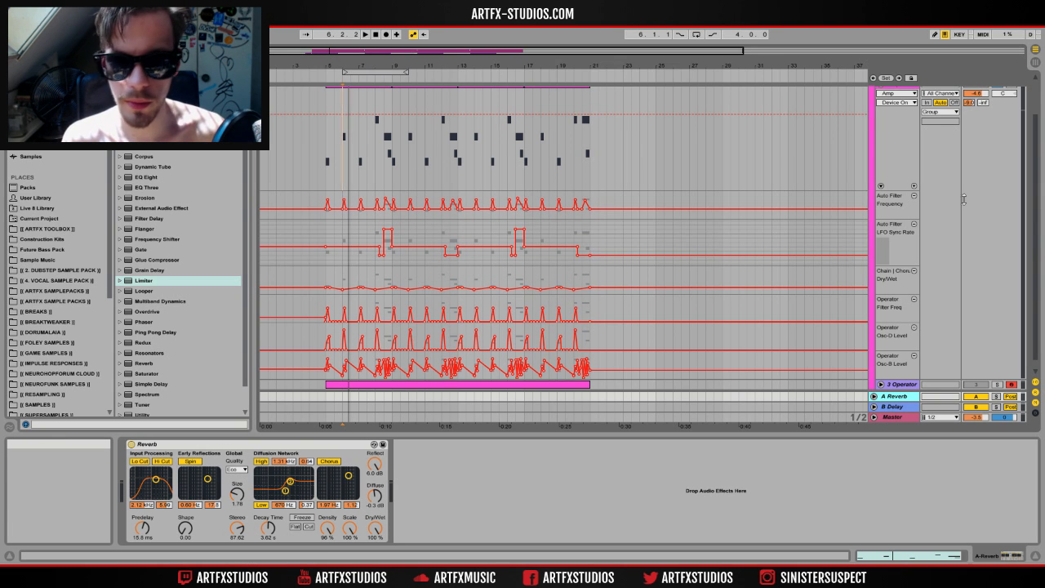
scroll(913, 173, up, 2)
click(900, 128)
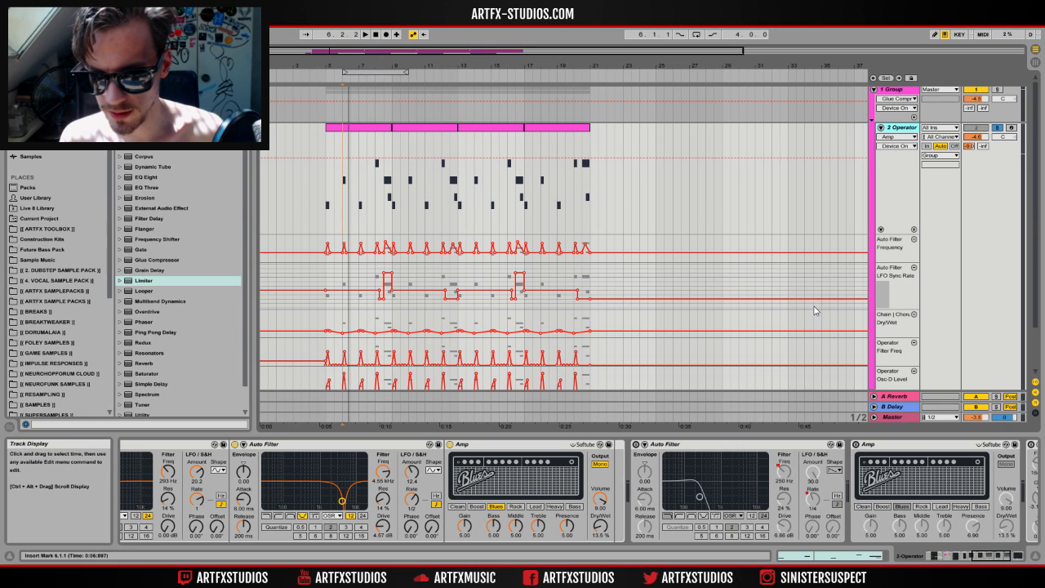
click(971, 148)
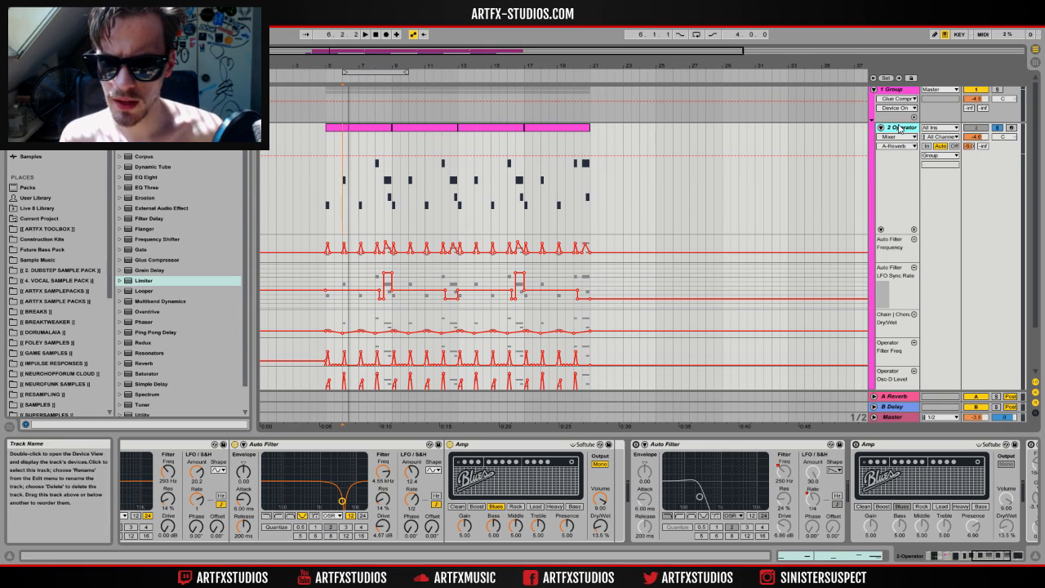
click(319, 178)
click(326, 178)
key(space)
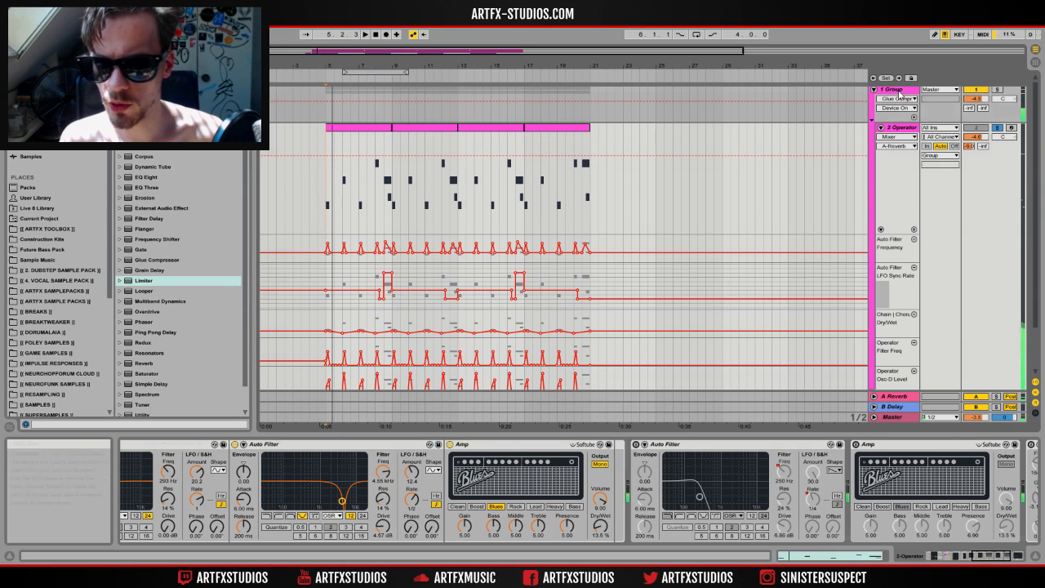
Step: Enable the low-pass Auto Filter between the two Amps on 2 Operator and show its Frequency automation
click(895, 89)
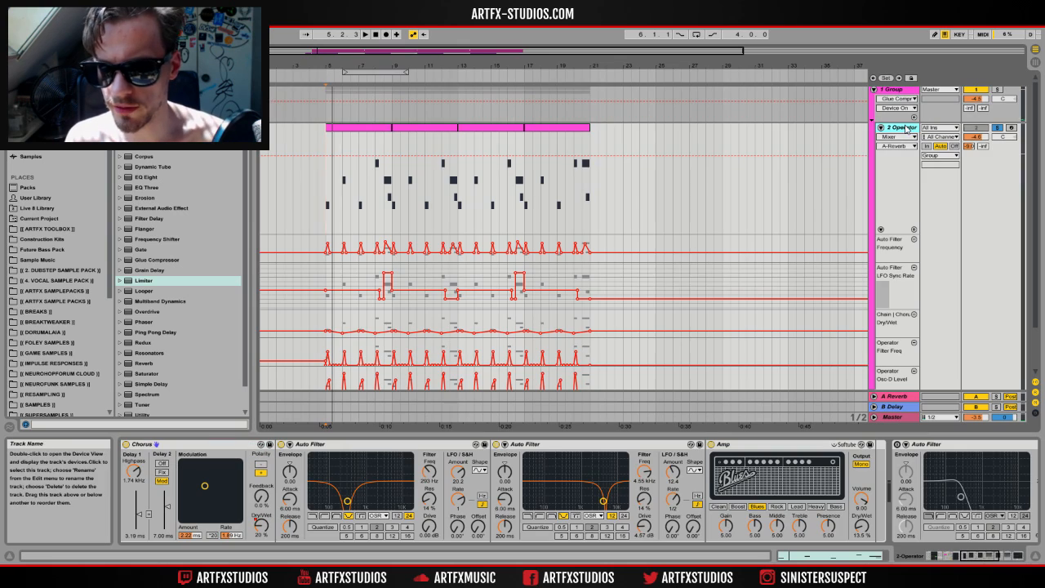
click(898, 129)
drag(977, 556, 999, 556)
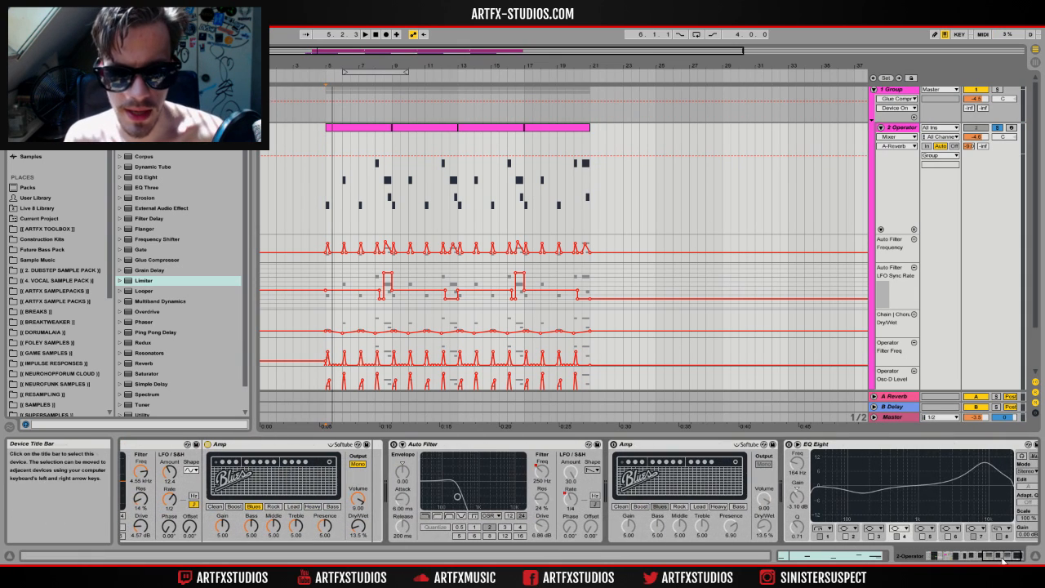
click(416, 444)
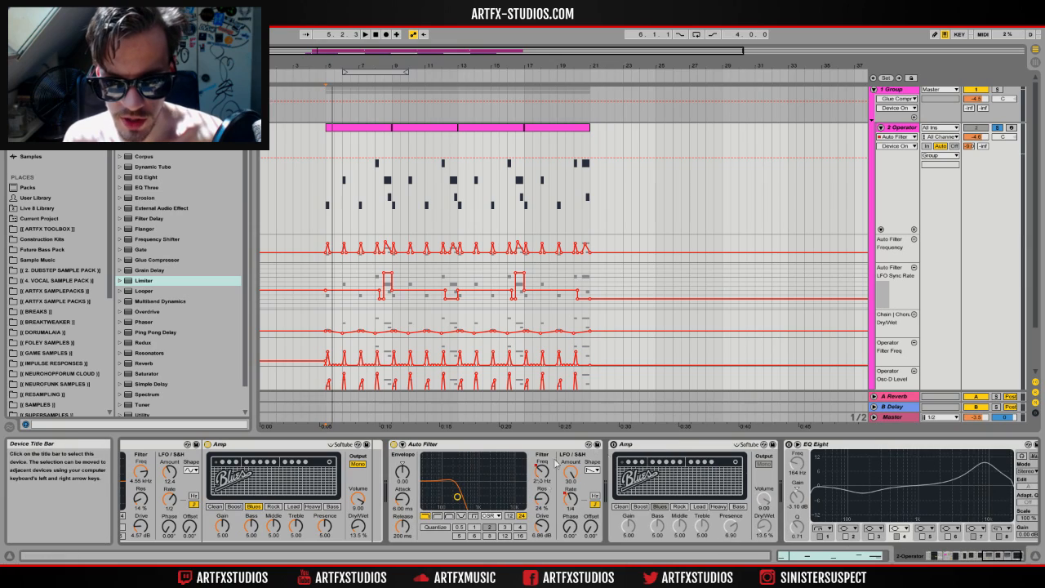
click(543, 471)
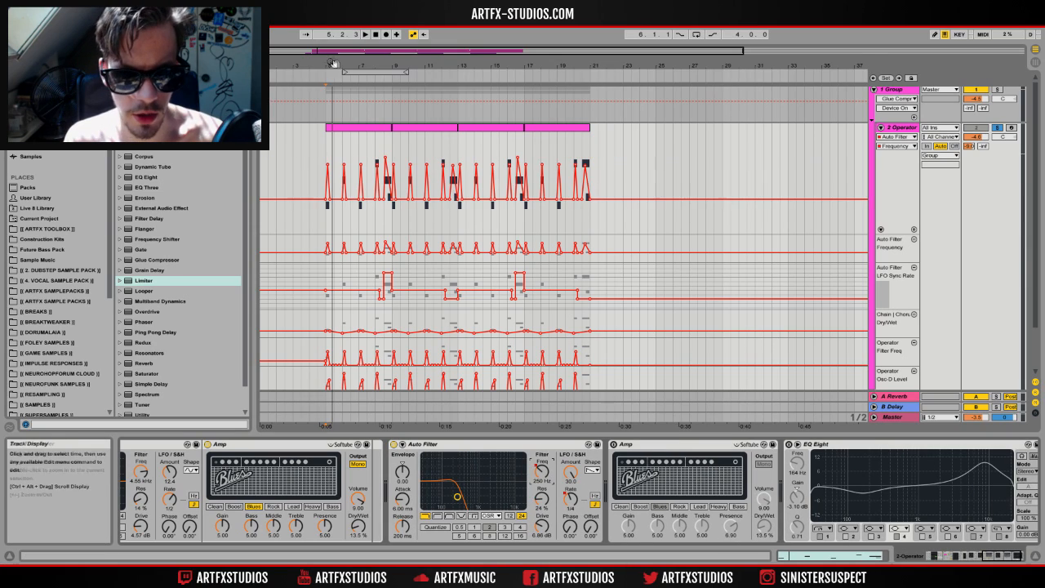
Step: Play the filtered bass line from bar 5 and mark bars 8.3 to 9 and 5 to 8 to compare the LFO Sync Rate automation
drag(333, 65, 334, 122)
drag(569, 453, 570, 424)
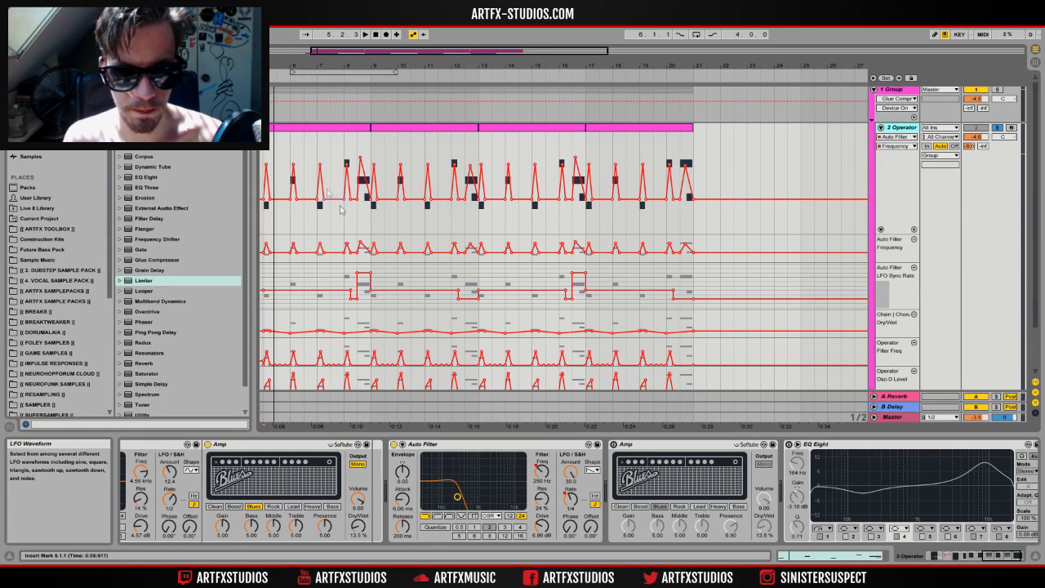
key(space)
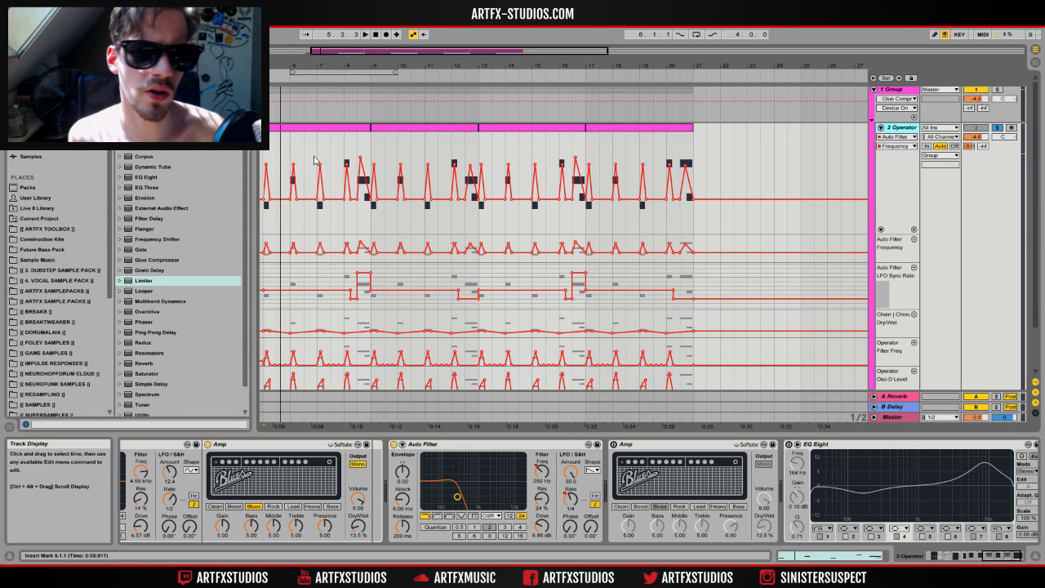
key(space)
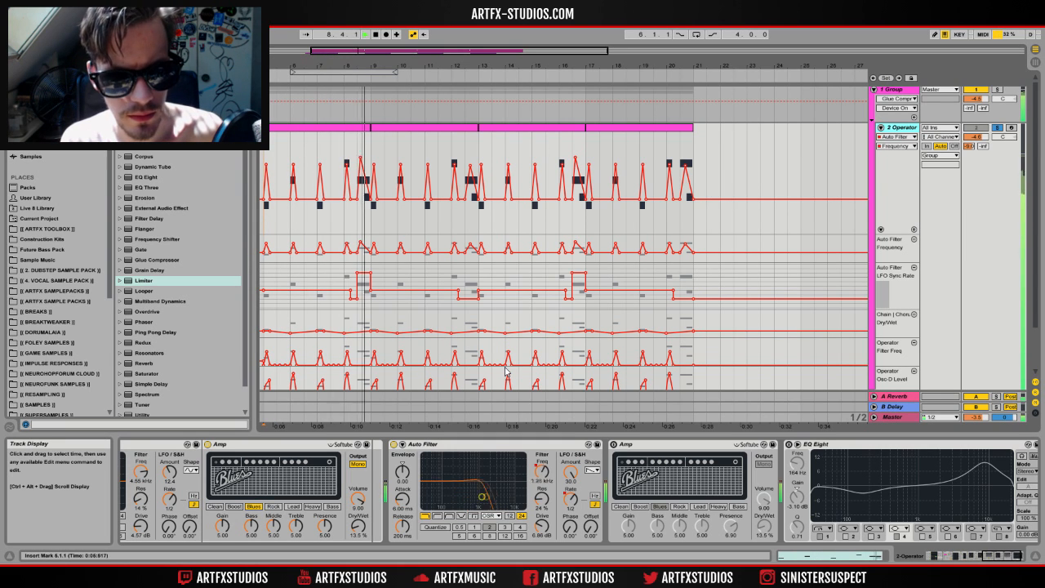
key(space)
drag(356, 149, 370, 149)
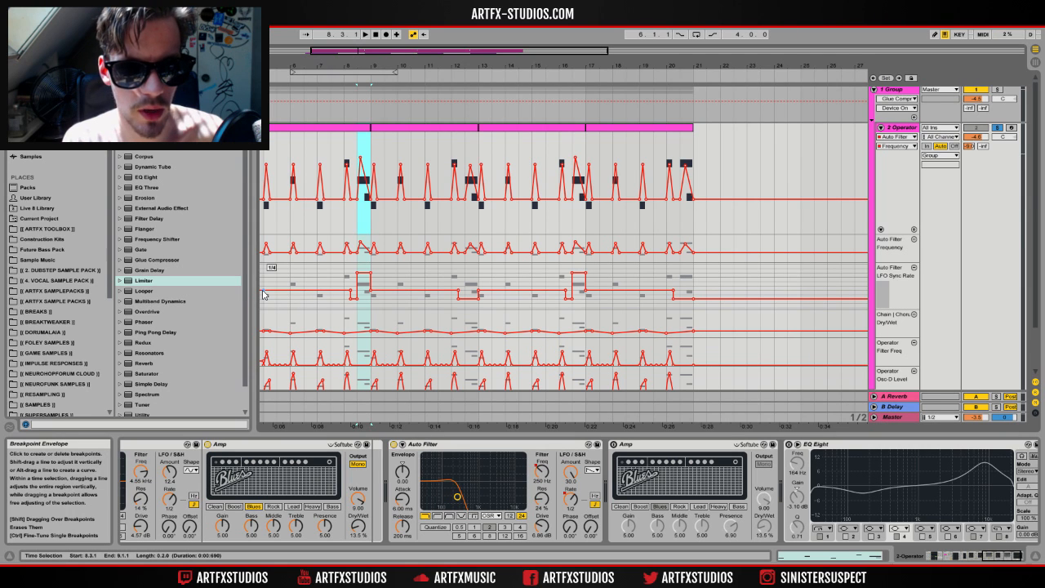
drag(348, 166, 350, 163)
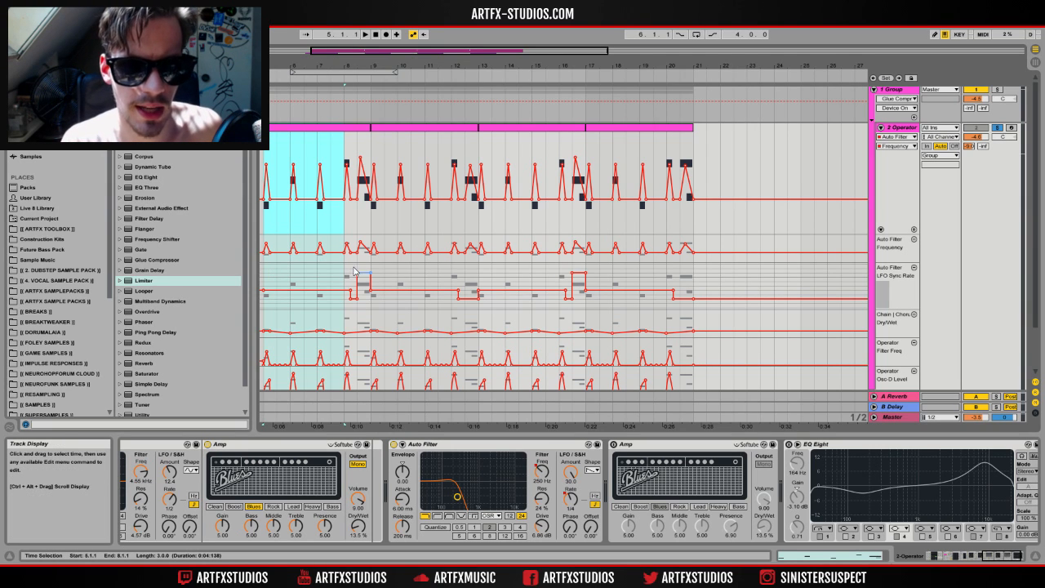
drag(363, 272, 363, 266)
key(ctrl+z)
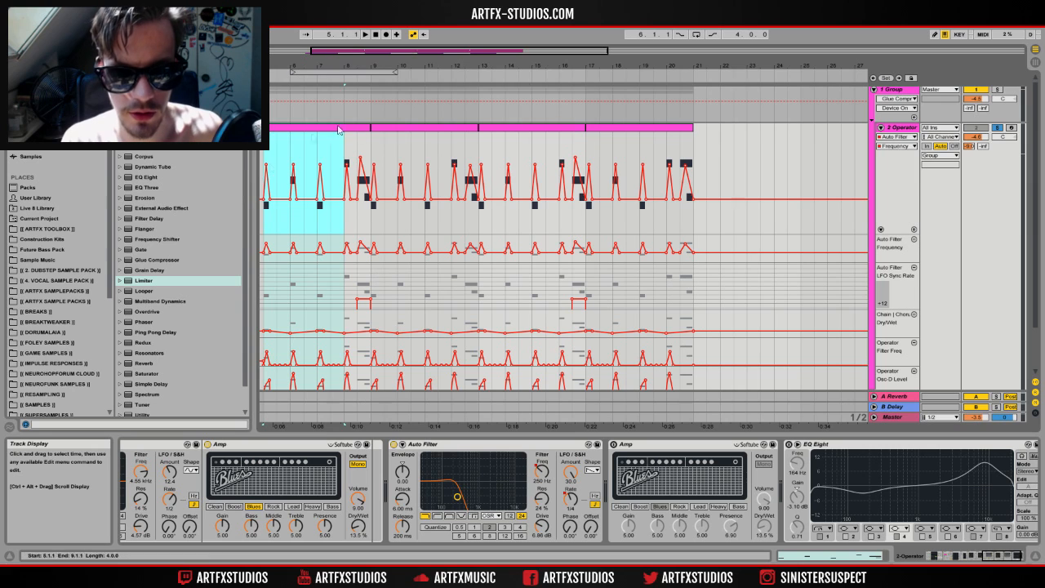
key(ctrl+z)
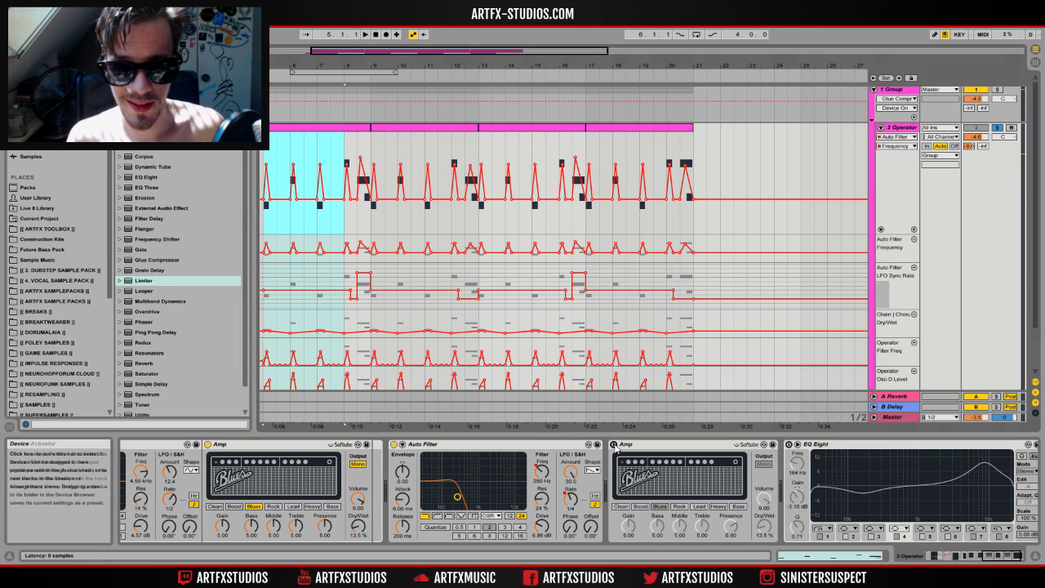
Step: Enable the second Amp, after the low-pass Auto Filter, and play the bass line from bar 5
click(614, 444)
key(space)
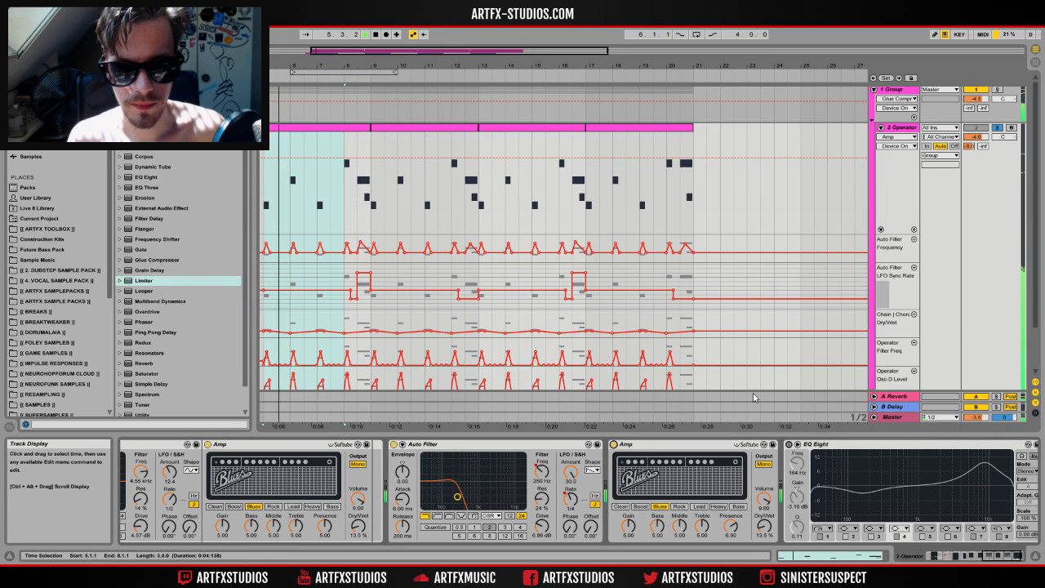
key(space)
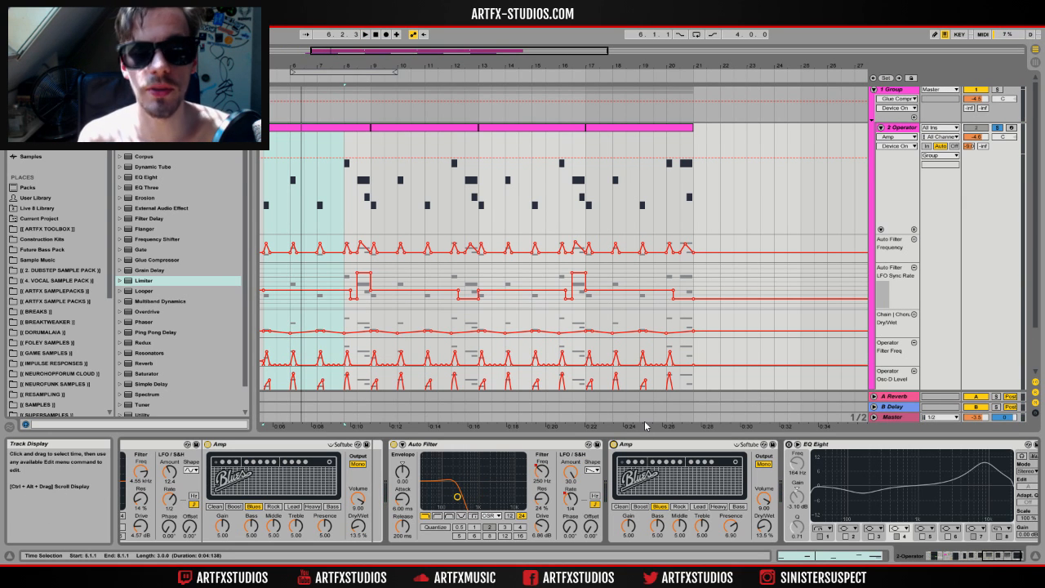
Step: Enable the EQ Eight at the end of the 2 Operator device chain and compare playback from bar 5 with it on and bypassed
click(788, 445)
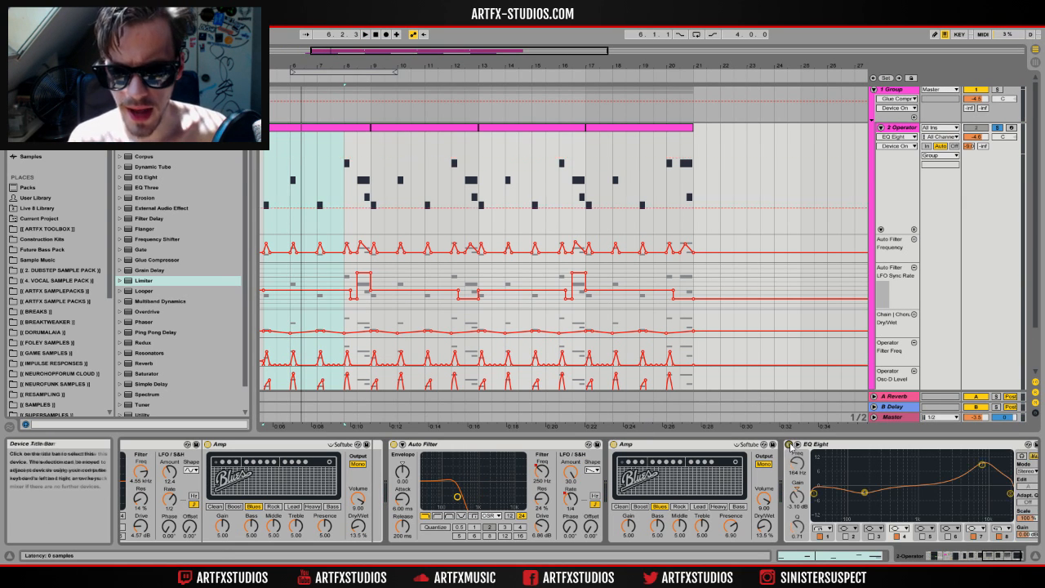
click(1010, 555)
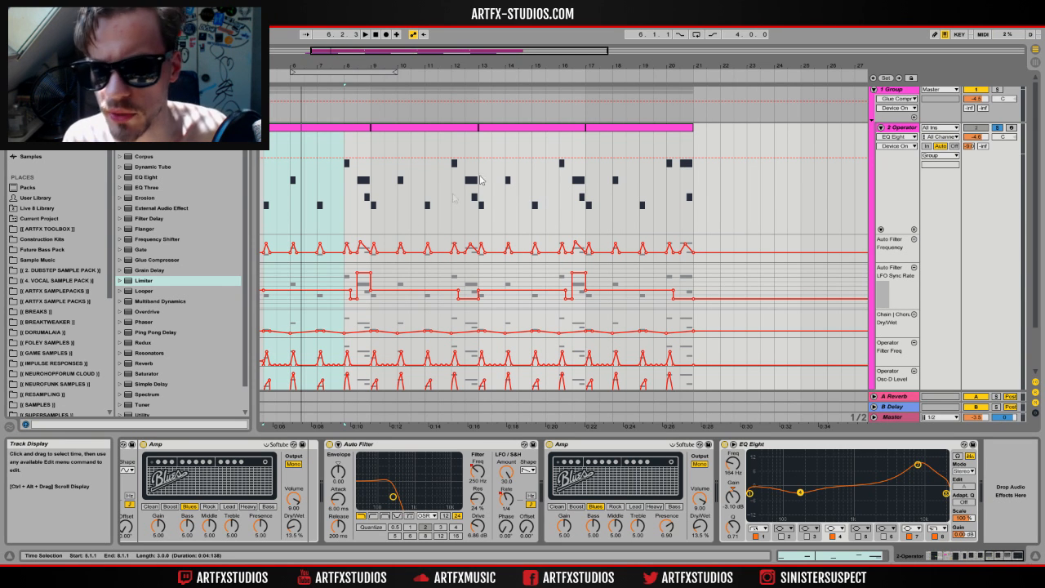
key(space)
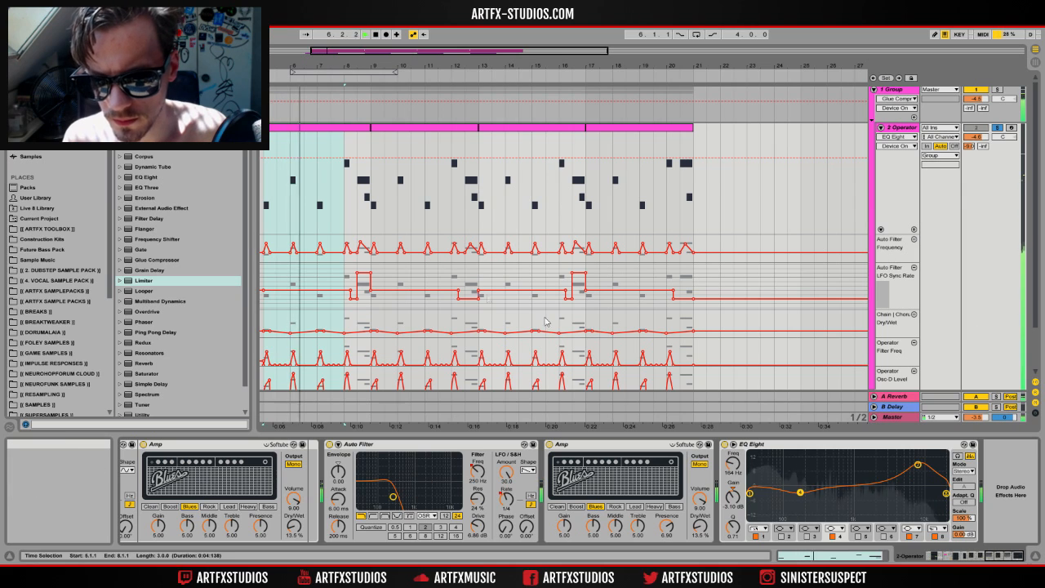
click(724, 444)
key(space)
key(space)
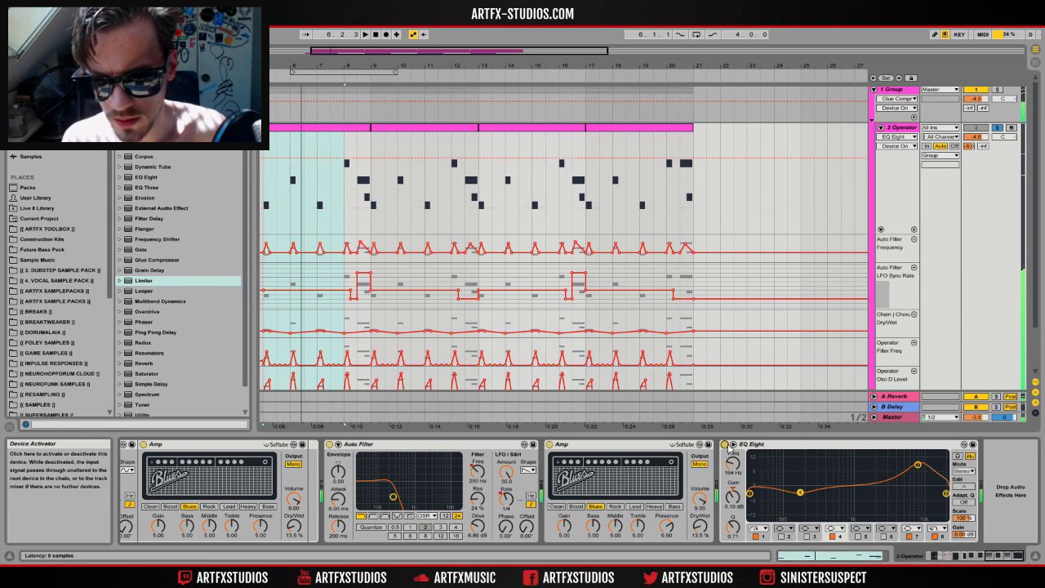
click(725, 445)
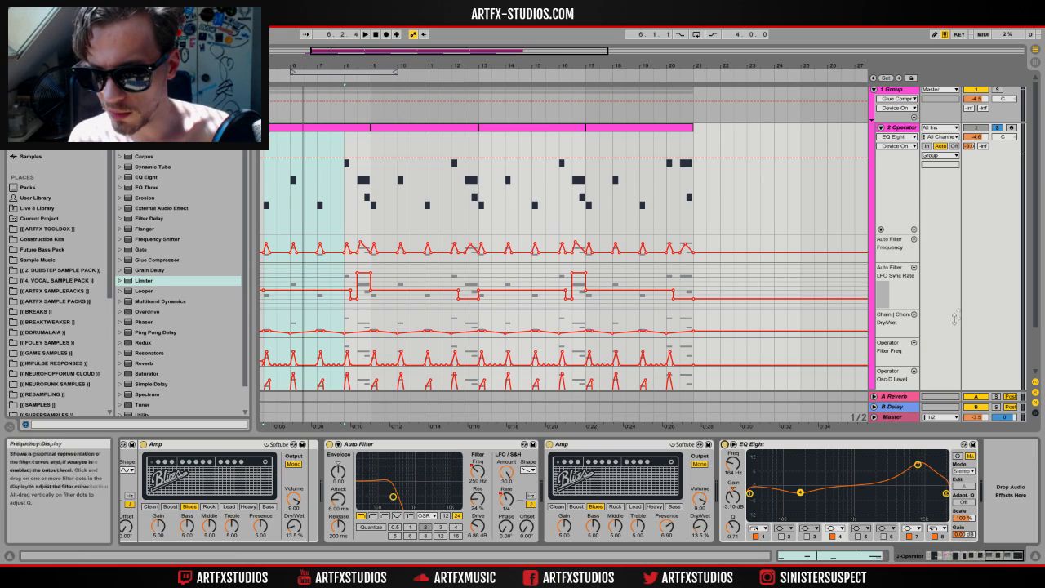
Step: Fold the 2 Operator track, then solo and unfold the 3 Operator track with playback set to start at bar 5
click(881, 127)
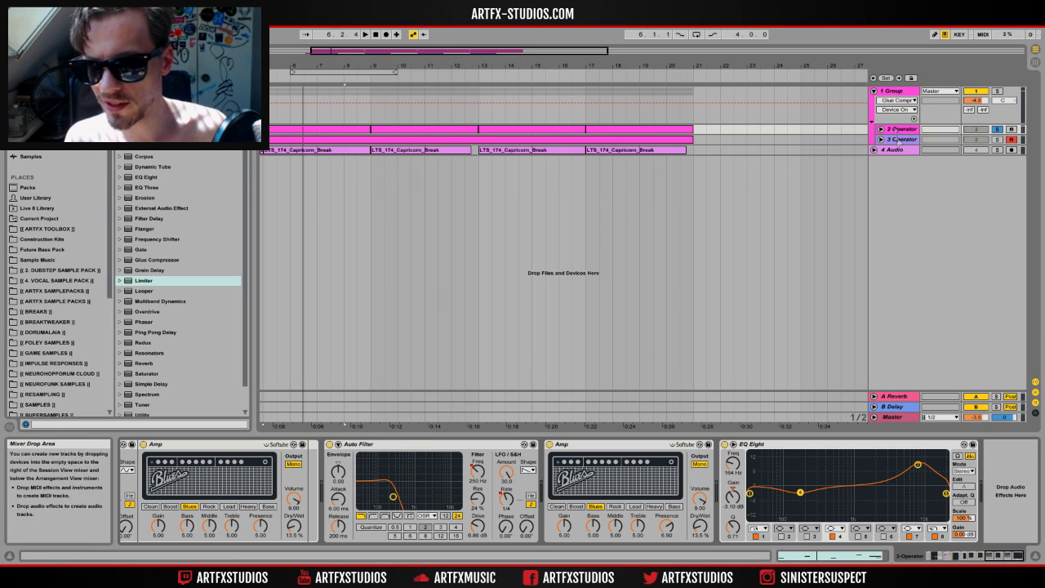
click(903, 140)
click(996, 140)
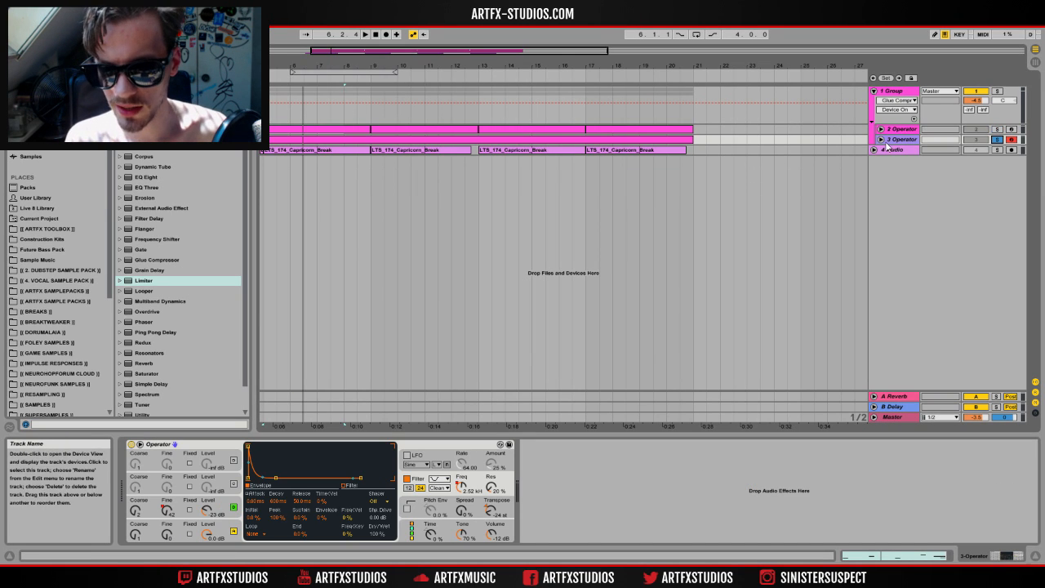
click(880, 140)
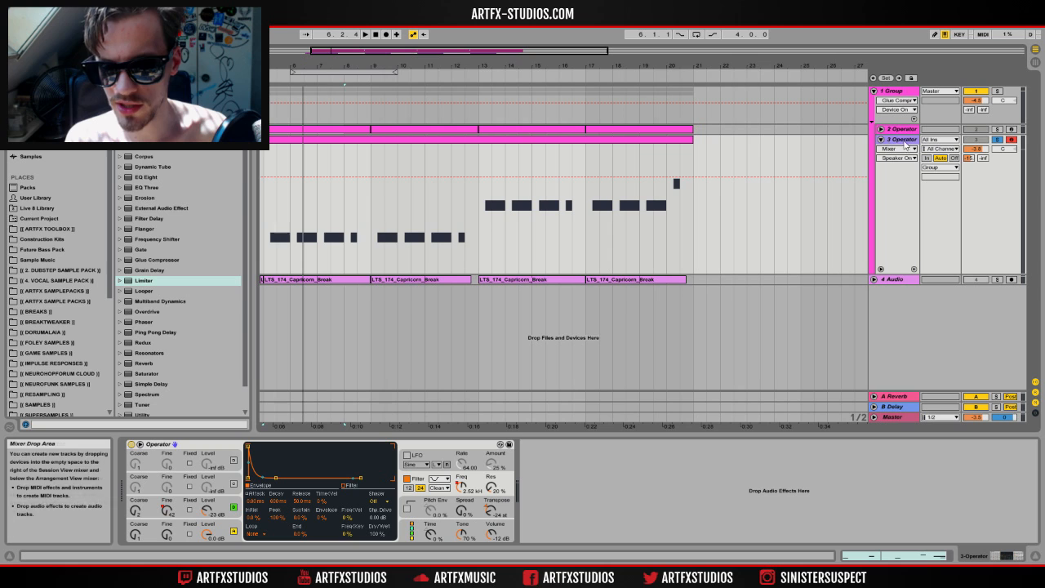
click(272, 155)
click(263, 159)
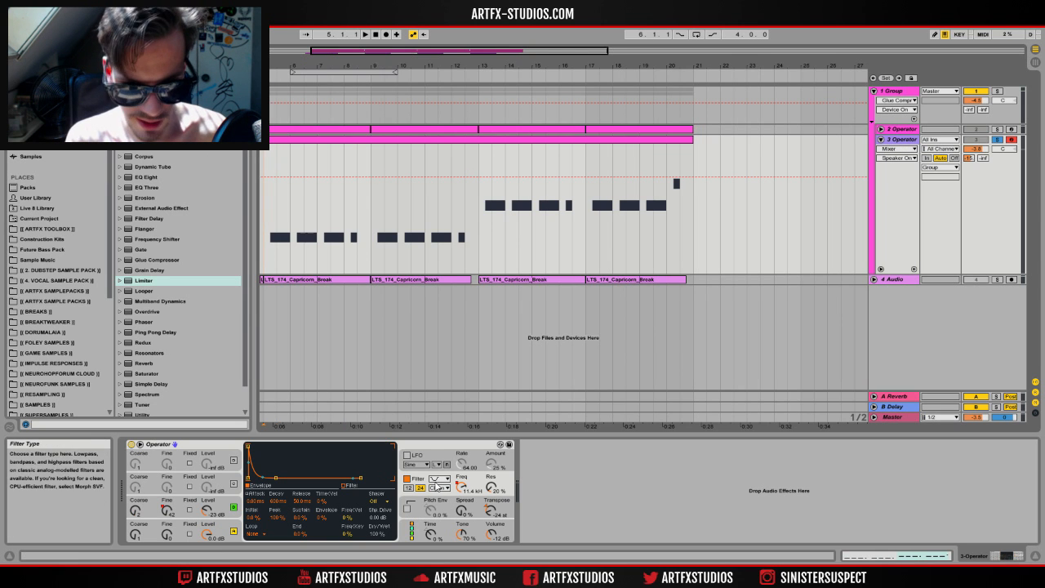
Step: Turn off the 3 Operator synth's filter and oscillator B, play oscillator A alone from bar 5, and turn oscillator B back on
click(406, 478)
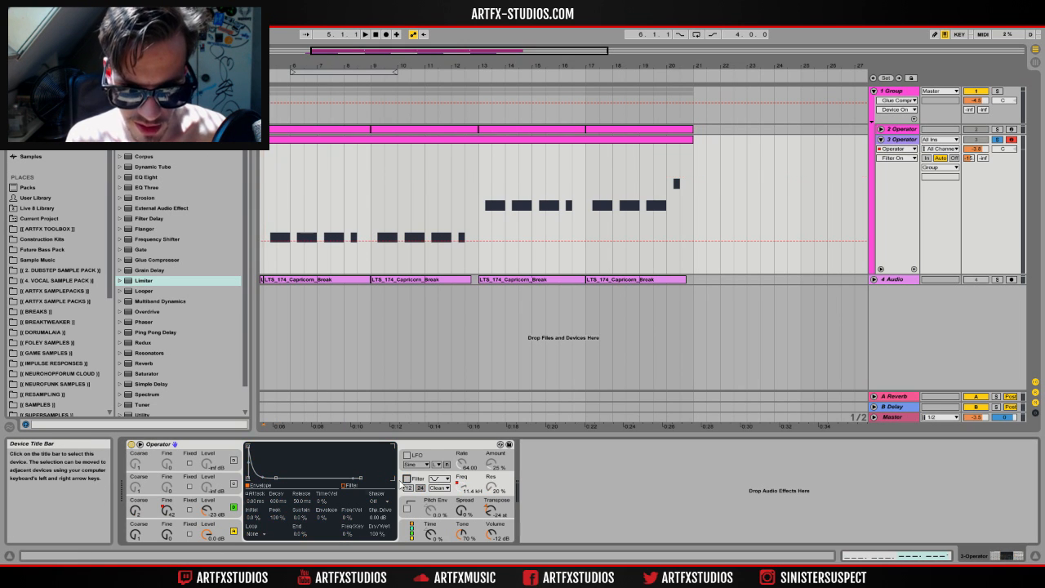
click(234, 507)
click(207, 534)
key(space)
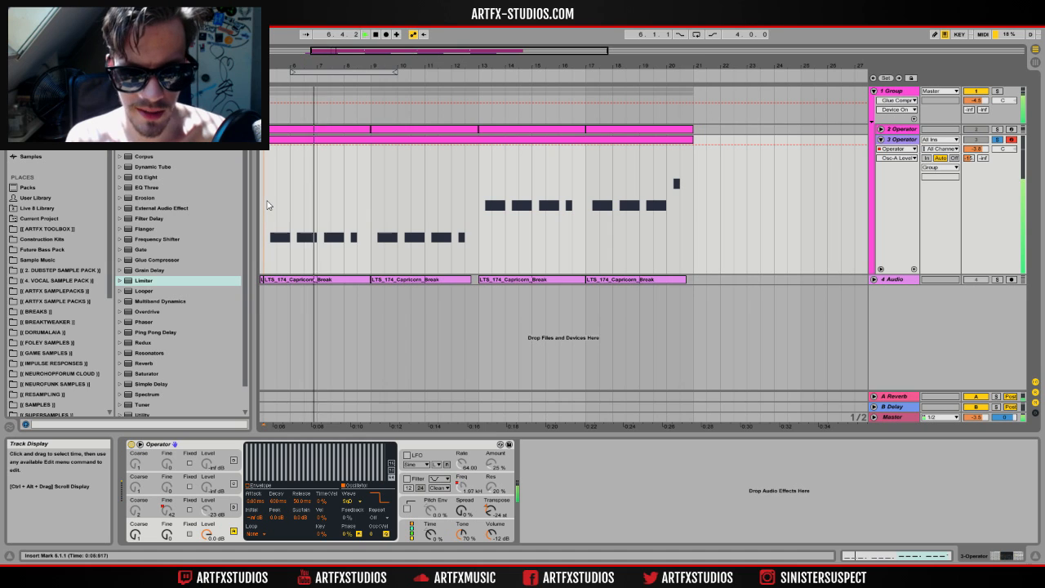
click(228, 510)
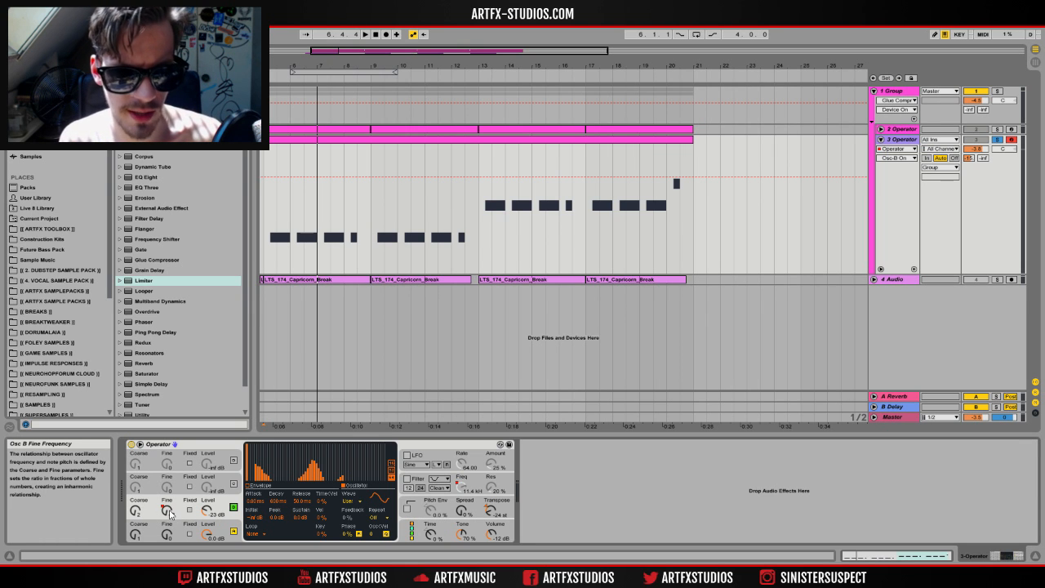
key(space)
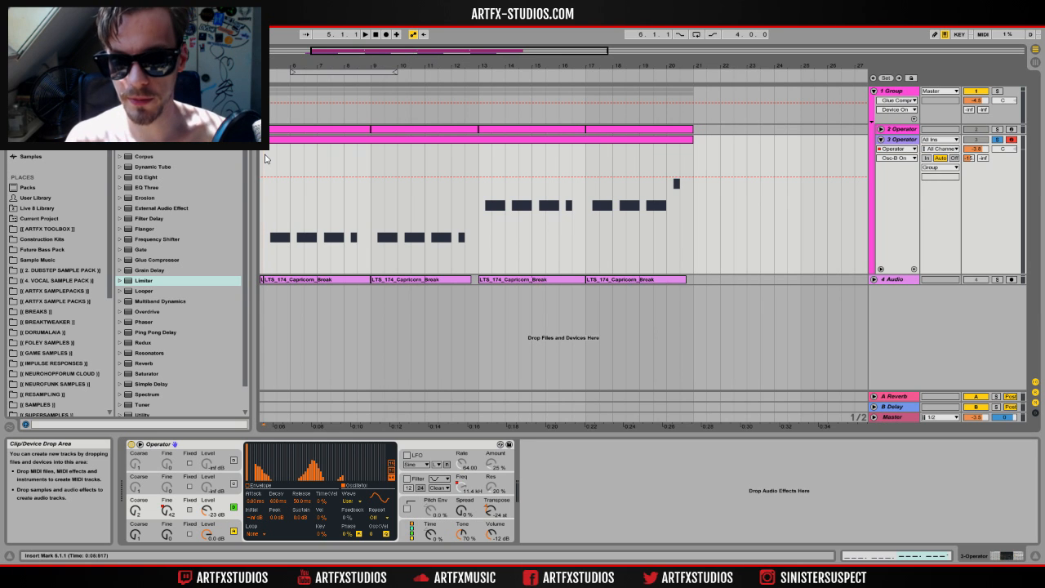
Step: Compare the 3 Operator playback with oscillator B off and on, and display oscillator B's Fine automation
click(233, 508)
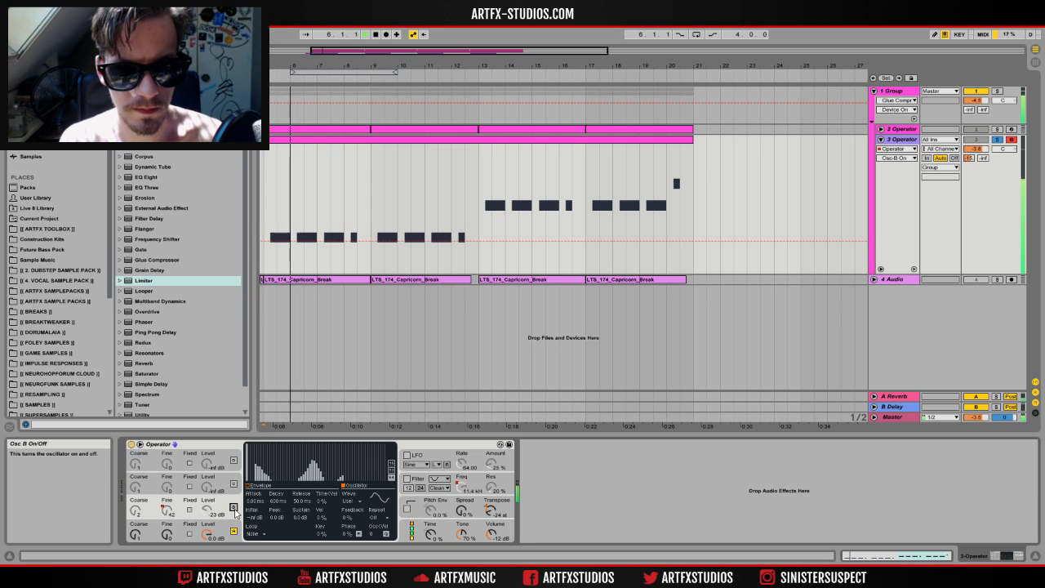
click(233, 507)
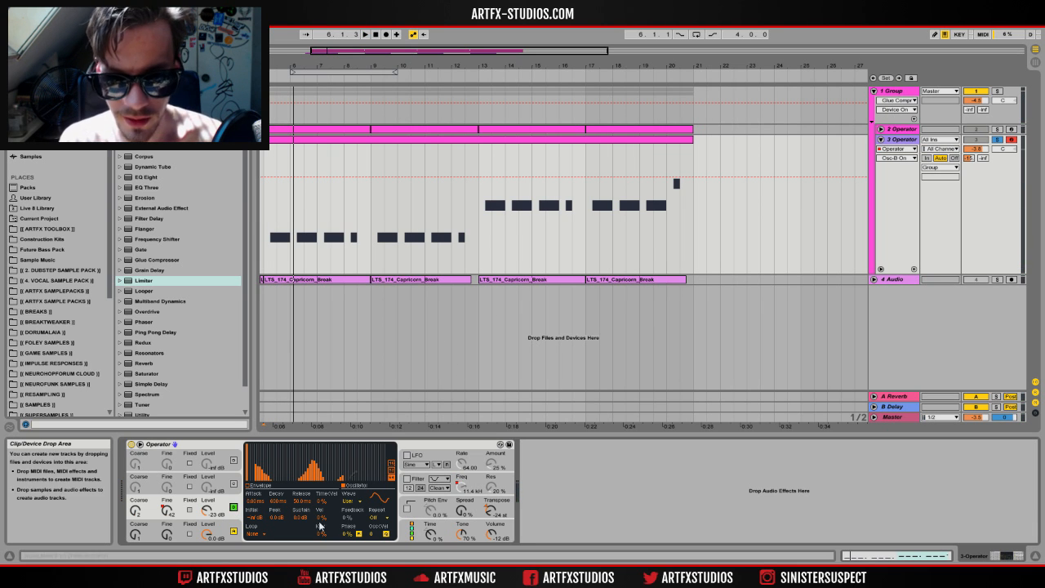
click(167, 510)
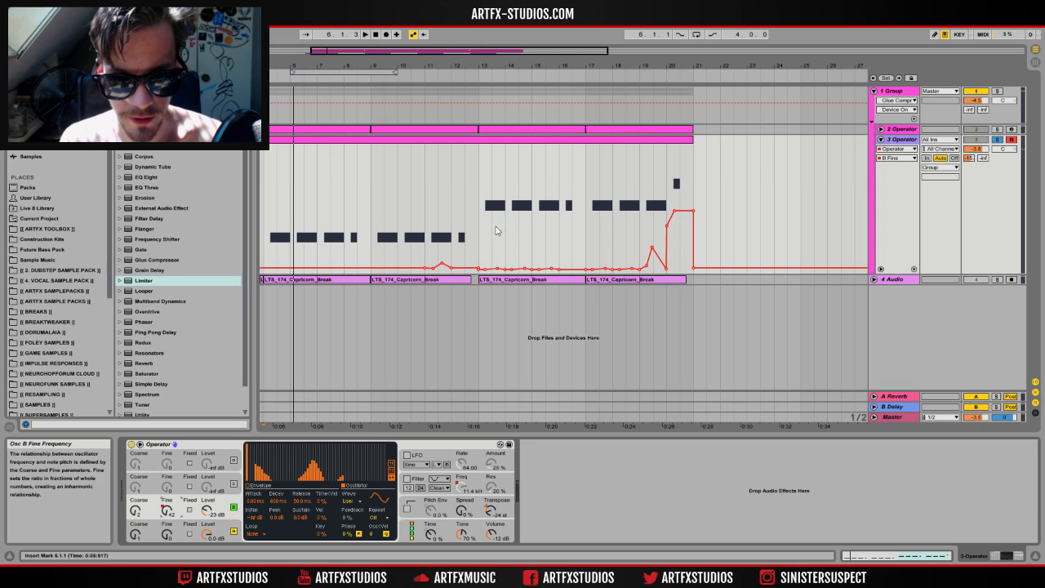
Step: Play the bass line from bar 10 to audition the small B Fine automation bump at bar 11
click(397, 208)
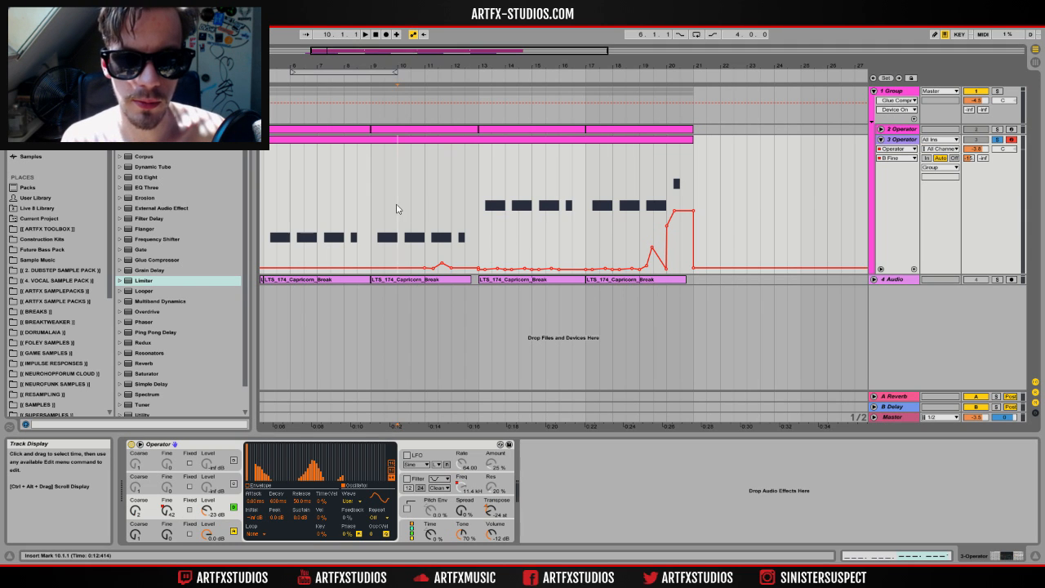
drag(392, 250, 454, 247)
click(398, 255)
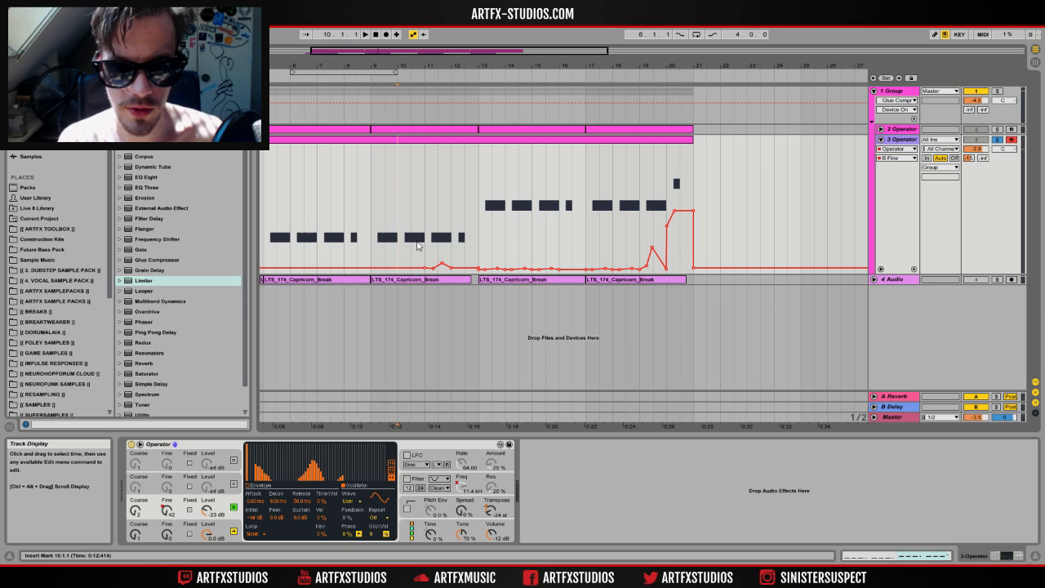
drag(424, 248, 449, 245)
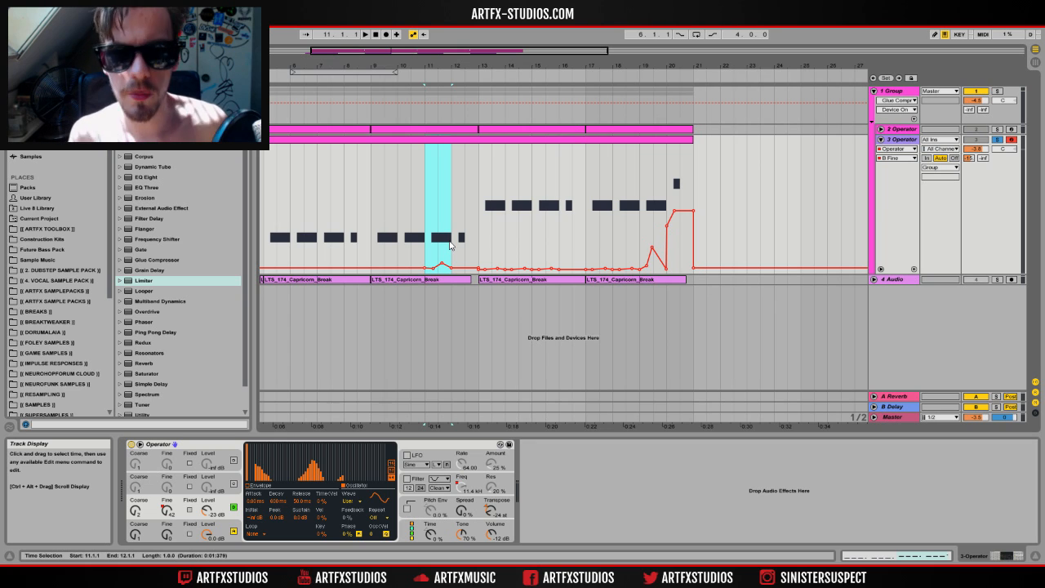
click(400, 242)
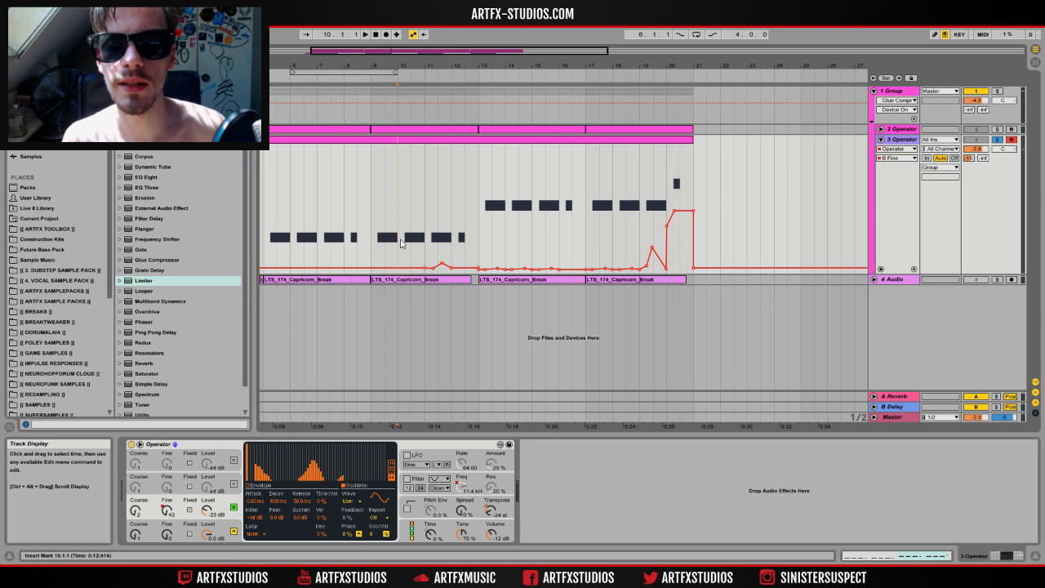
key(space)
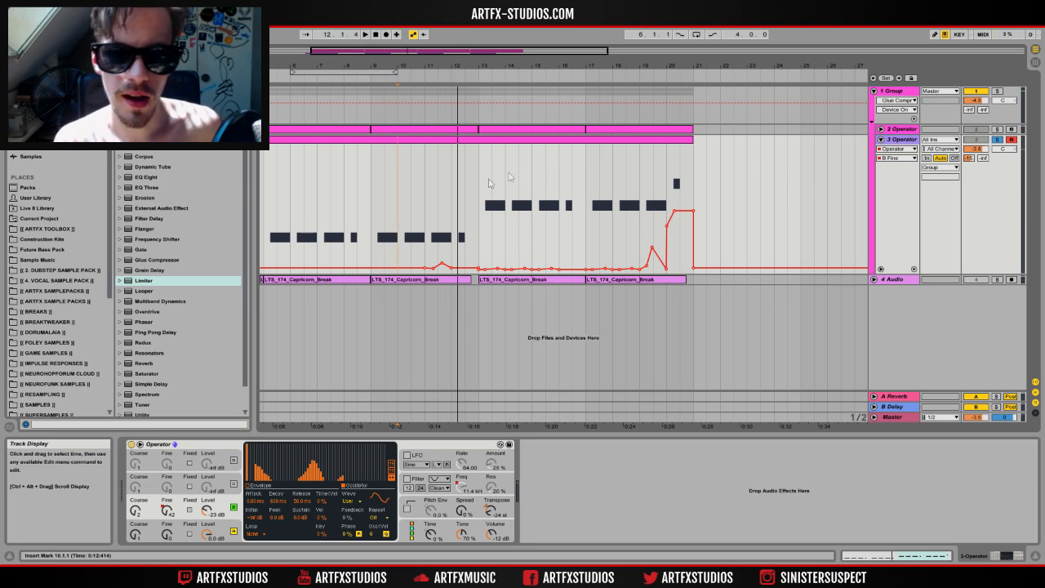
Step: Examine the B Fine automation from bar 13 to bar 17 and play that section from bar 13
drag(479, 206, 596, 210)
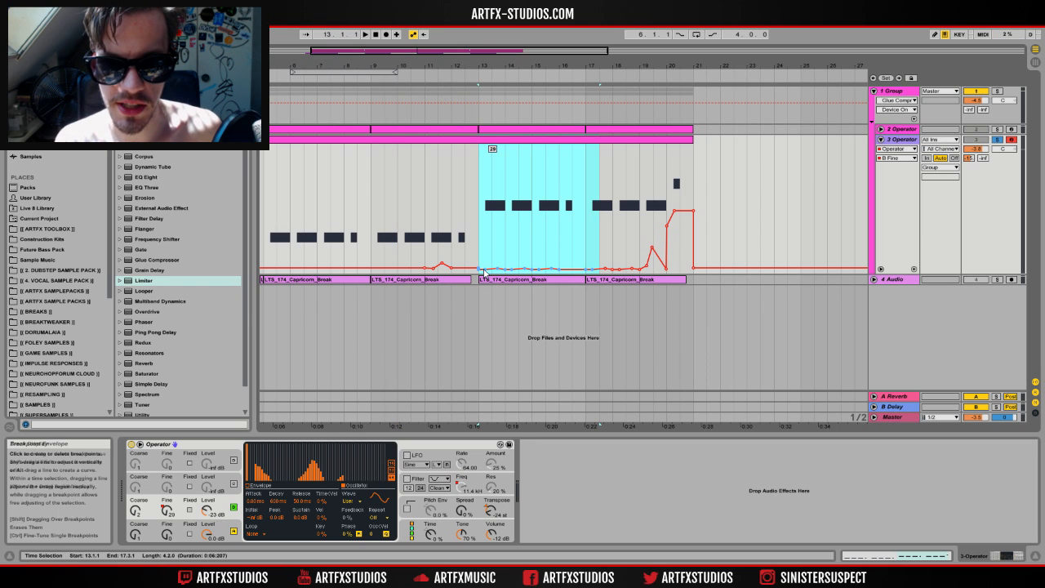
click(482, 221)
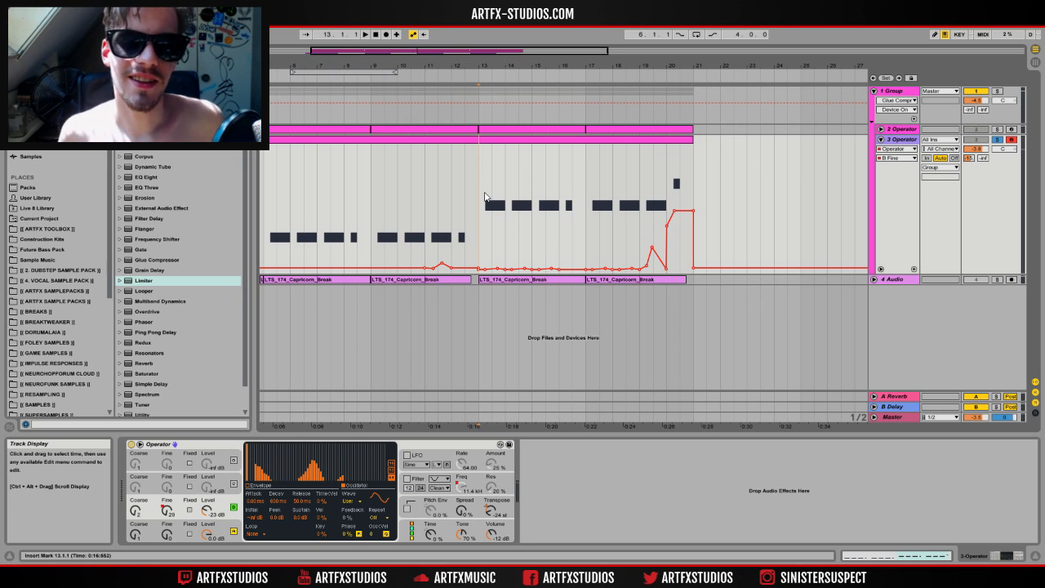
key(space)
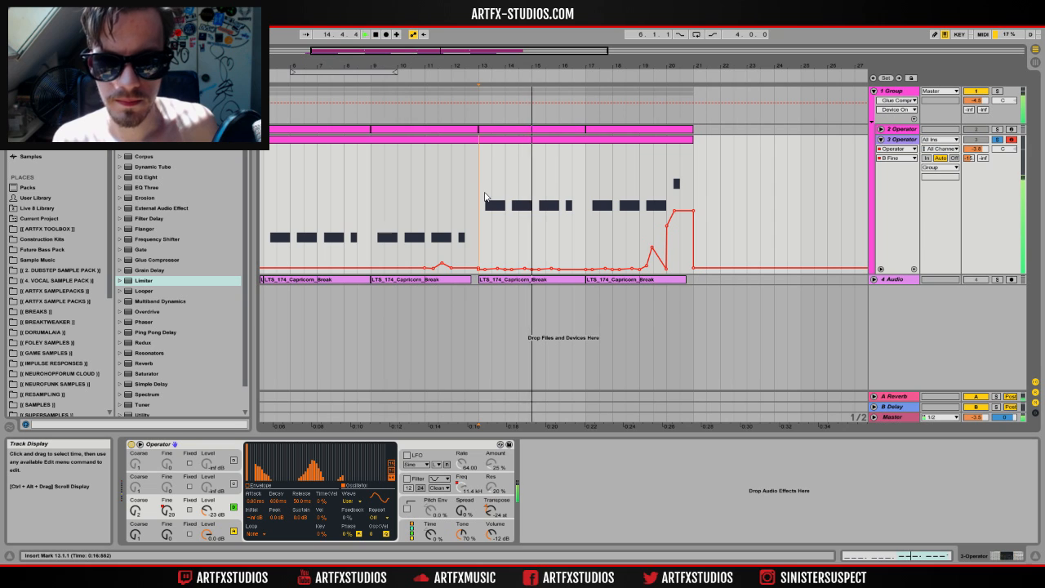
key(space)
Step: Play the end of the bass line from bar 19 to audition the B Fine automation peaks
click(639, 210)
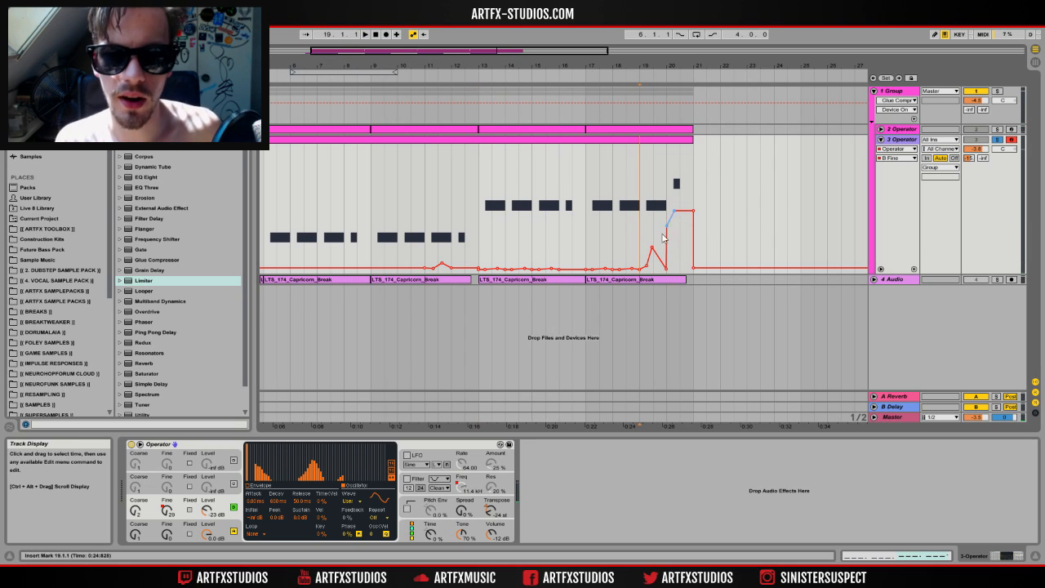
key(space)
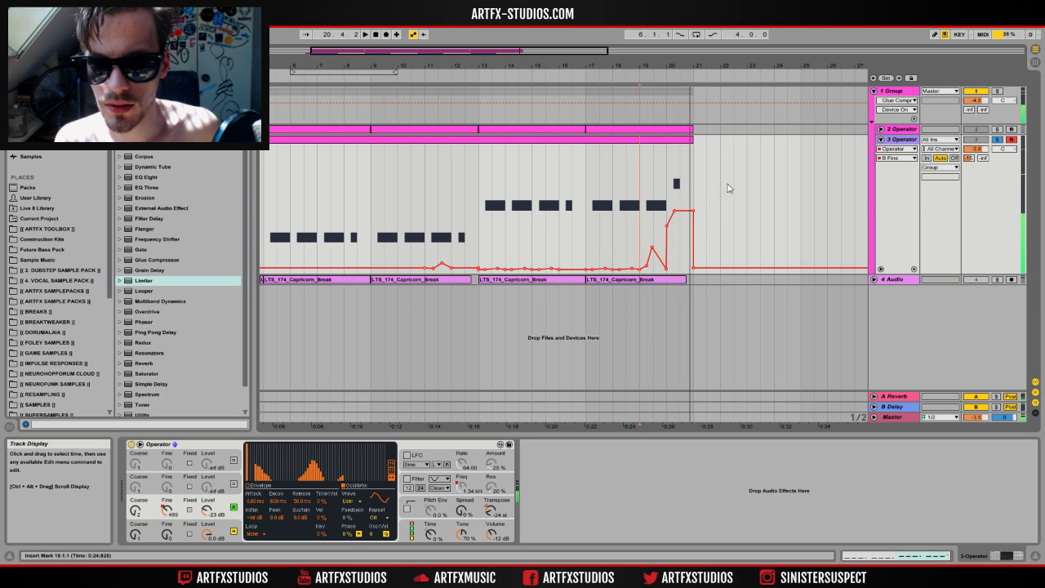
key(space)
Step: Lower the B Fine automation plateau in bar 20 and replay the ending of the bass line
drag(667, 193, 683, 192)
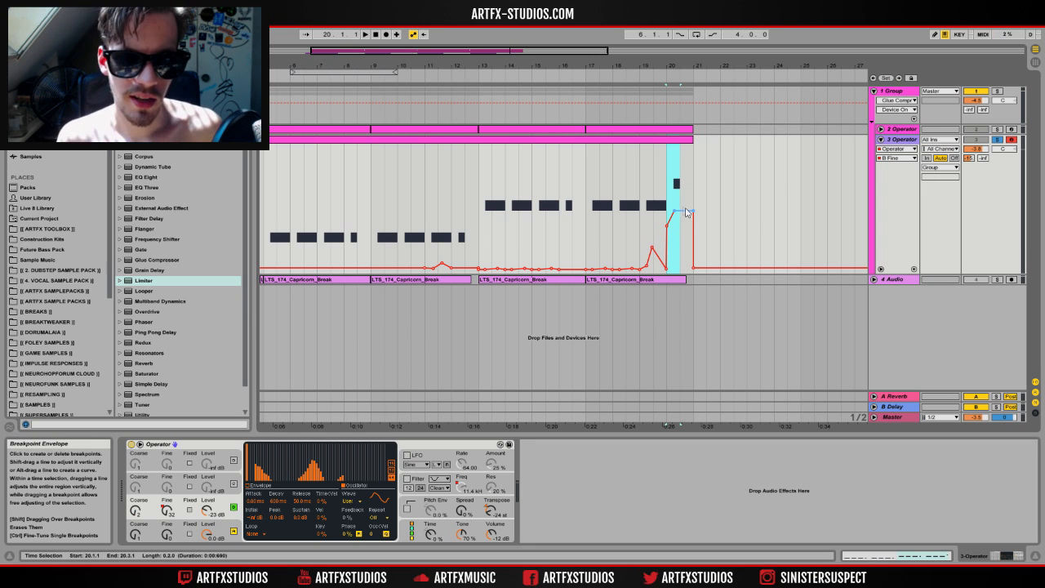
key(space)
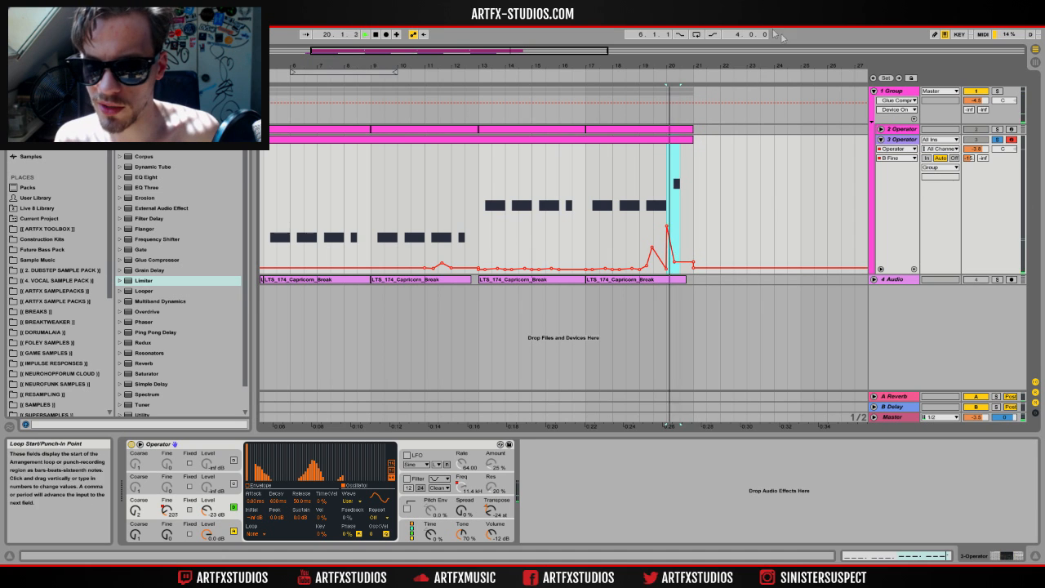
click(640, 164)
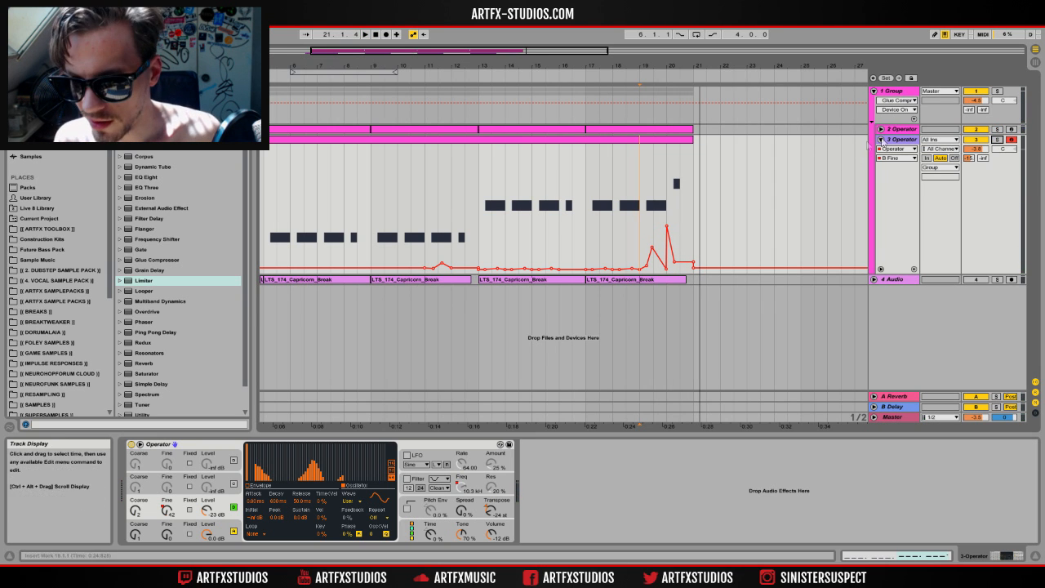
Step: Turn the 3 Operator synth's filter back on and display its Filter Freq automation
click(881, 139)
click(881, 139)
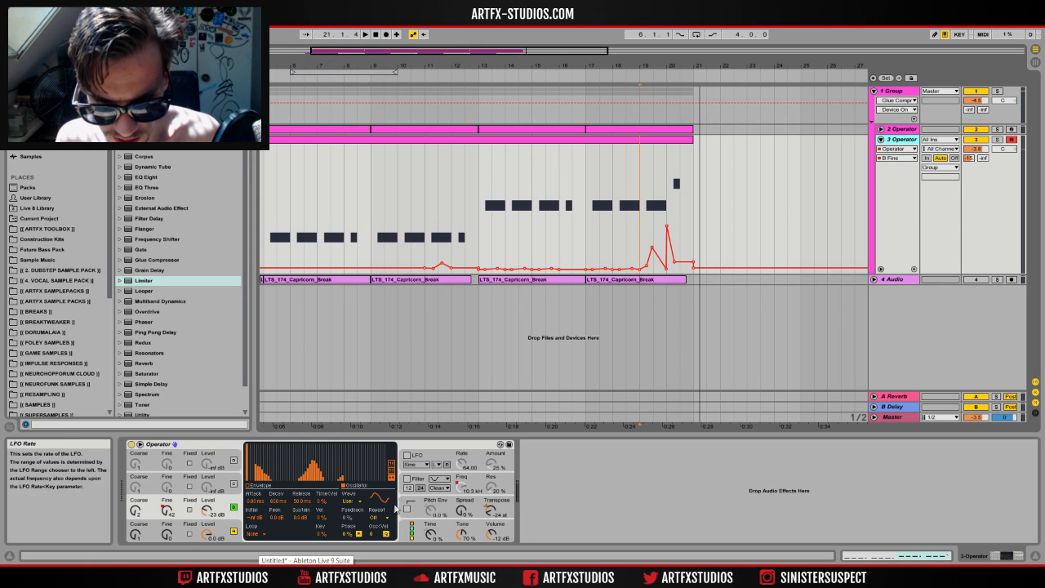
click(406, 479)
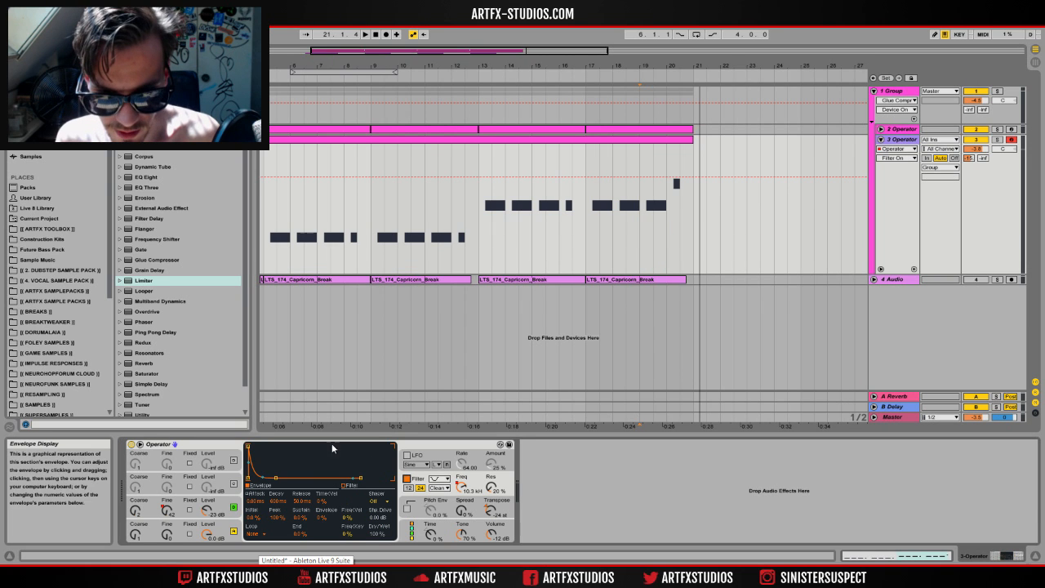
click(477, 483)
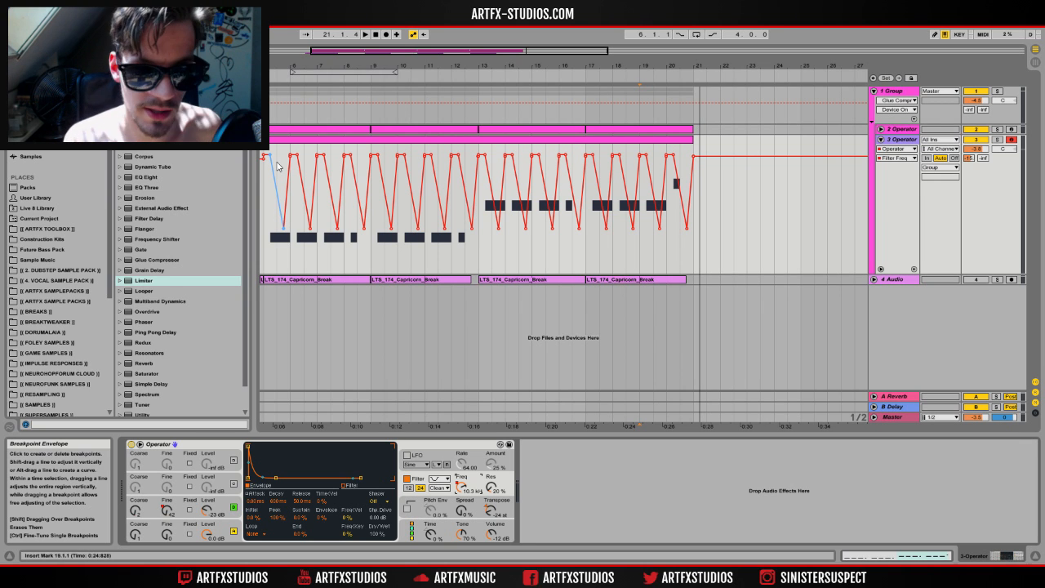
Step: Compare playback from bar 5 with the 3 Operator synth's filter off and on
click(264, 204)
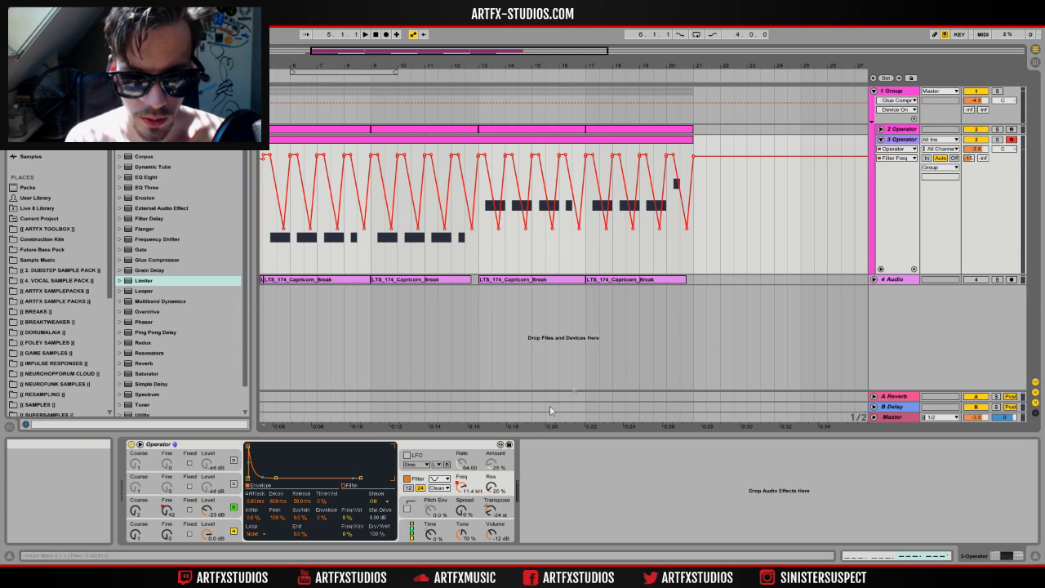
click(405, 478)
key(space)
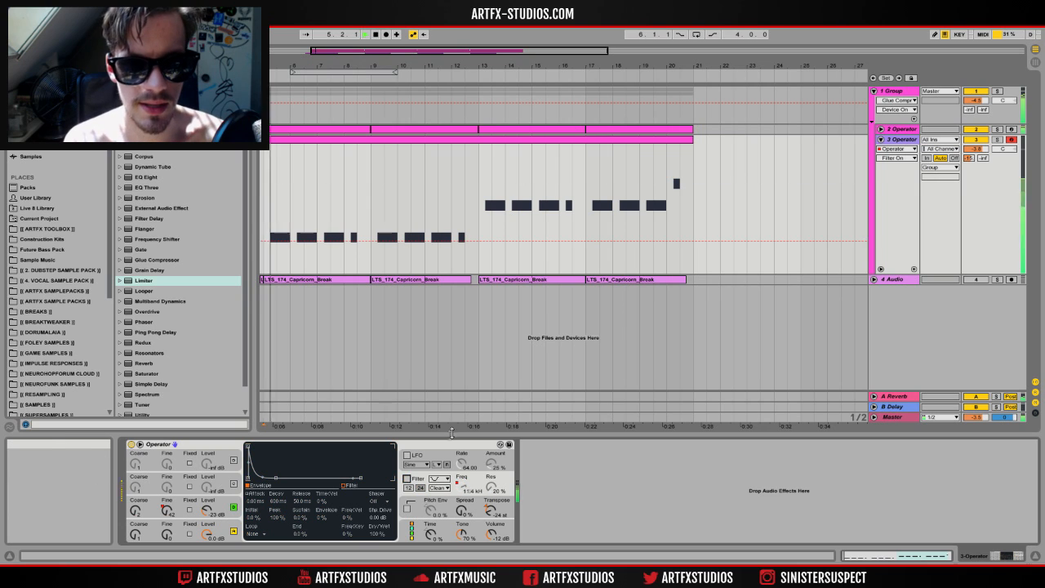
click(406, 479)
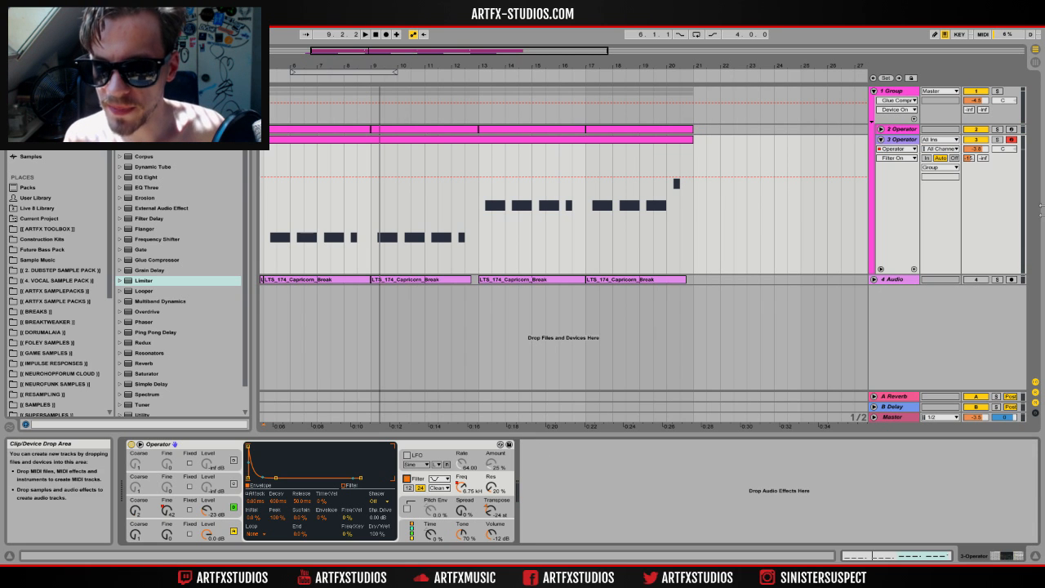
Step: Open the 1 Group track's Glue Compressor and compare playback from bar 5 with it on and bypassed
click(913, 96)
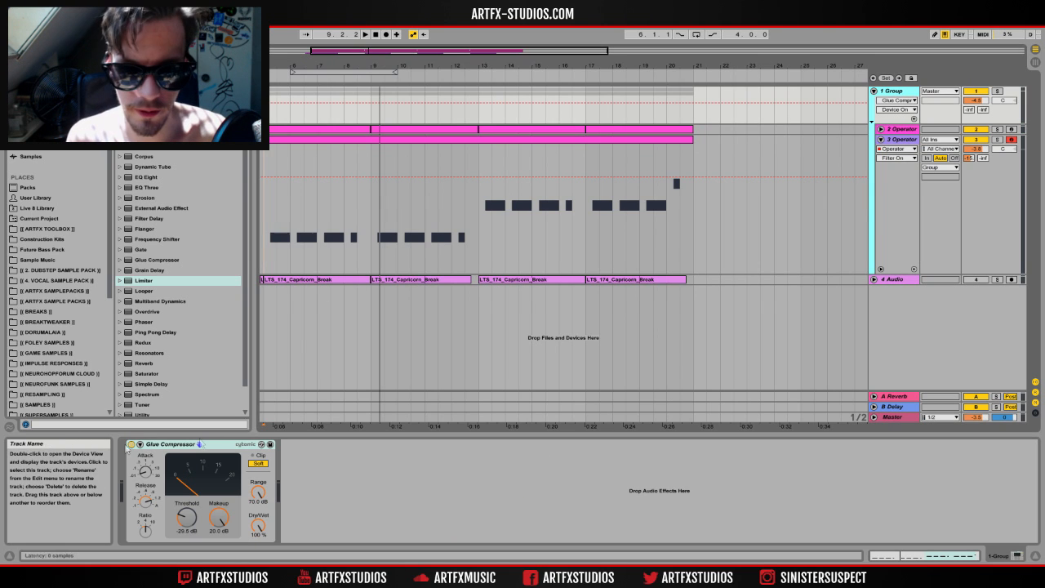
click(170, 445)
key(space)
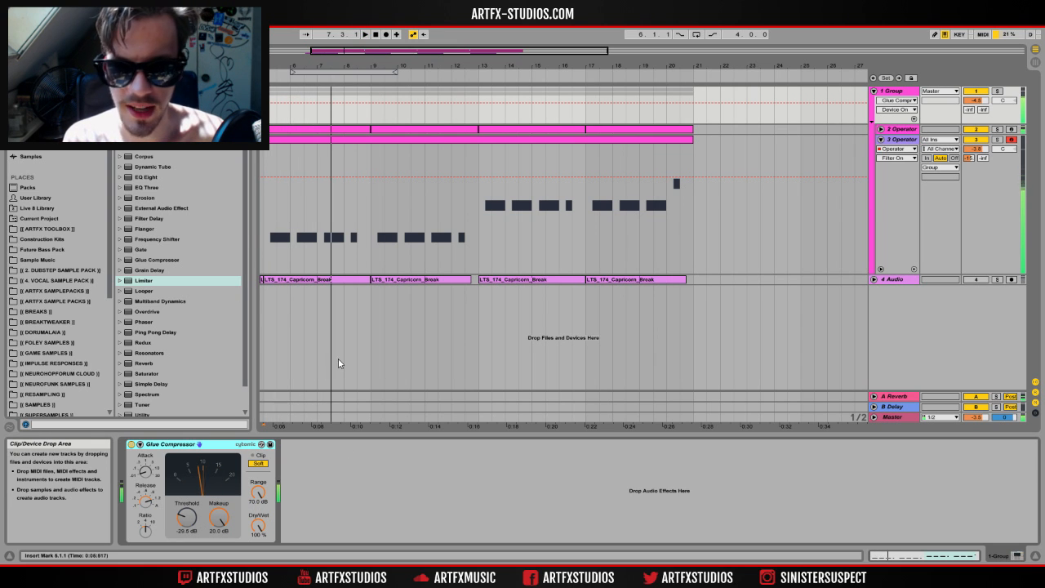
click(131, 445)
key(space)
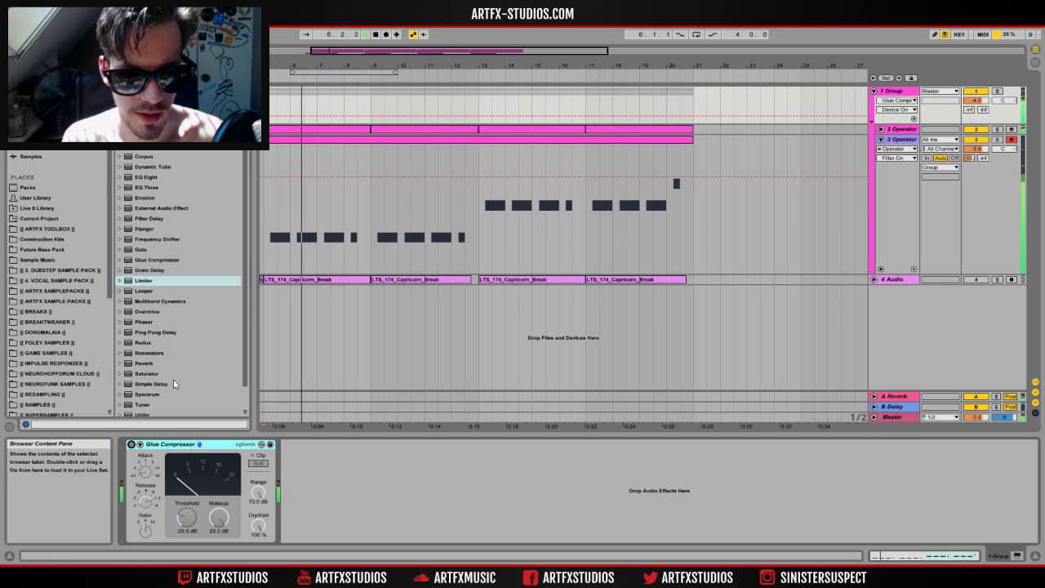
click(132, 444)
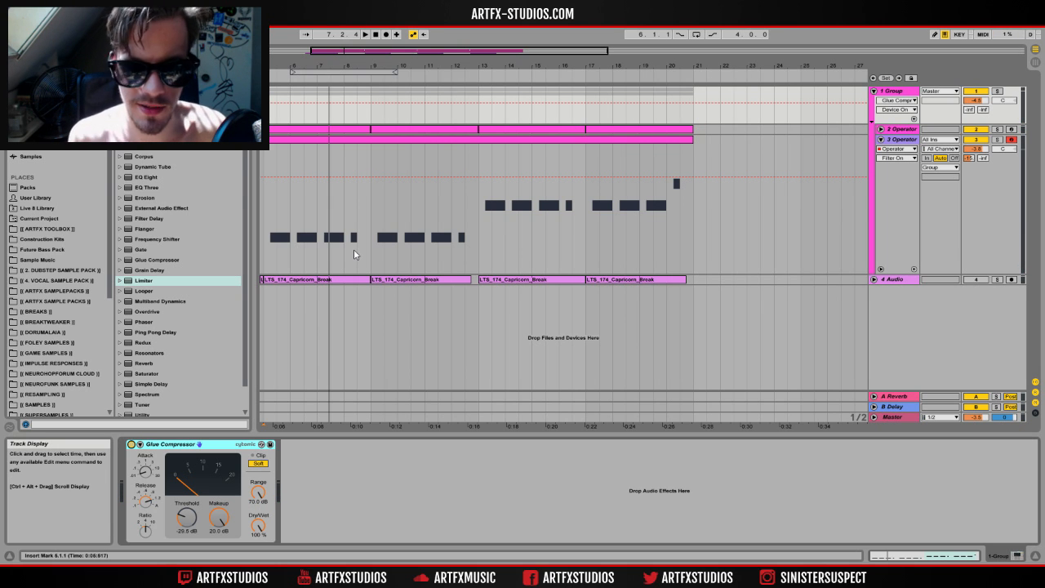
key(space)
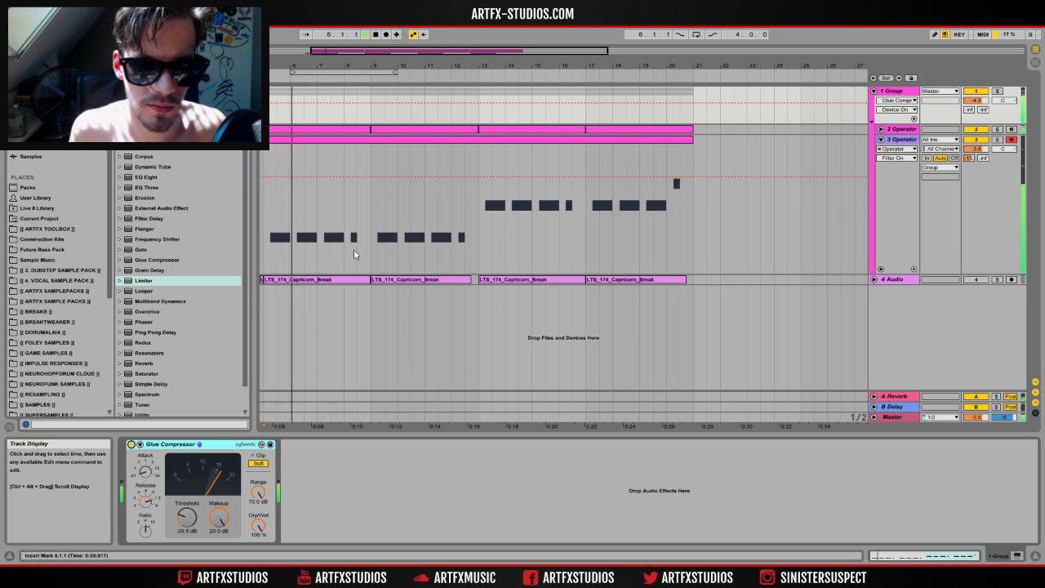
key(space)
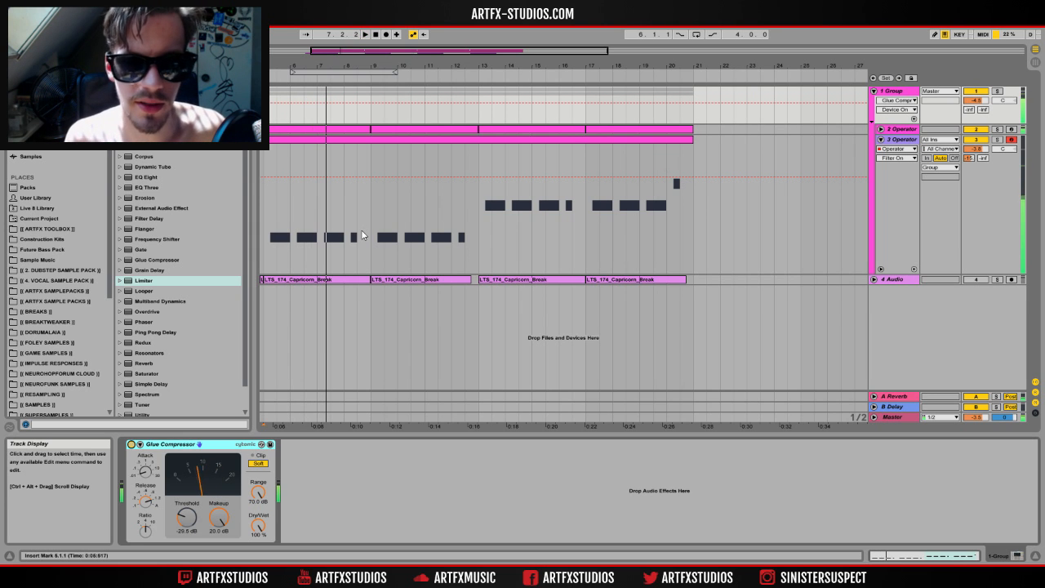
Step: Fold the 3 Operator track and audition the drum break on the 4 Audio track alone from bar 4
click(879, 139)
drag(619, 69, 617, 34)
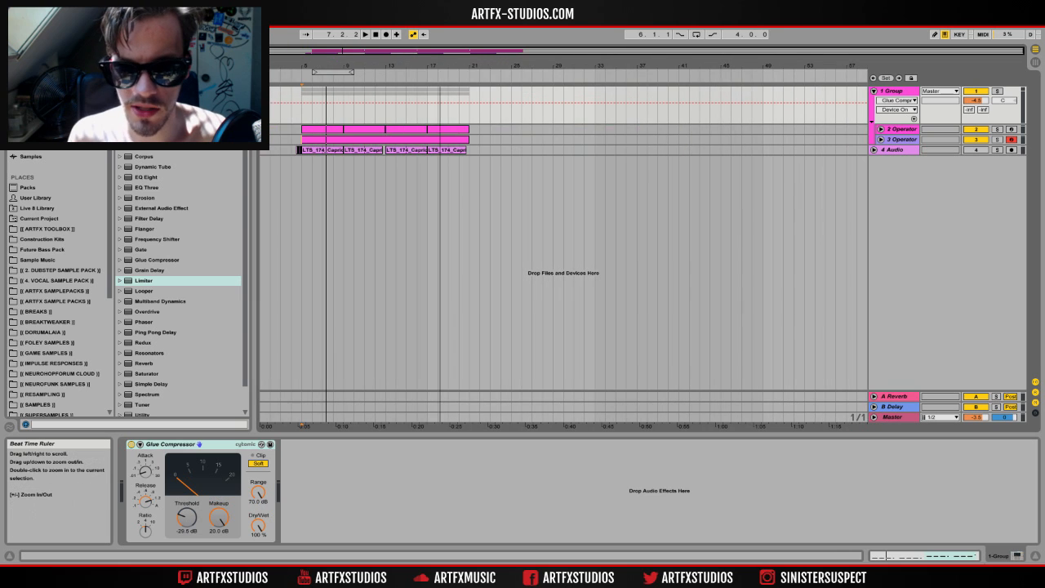
click(291, 151)
click(873, 150)
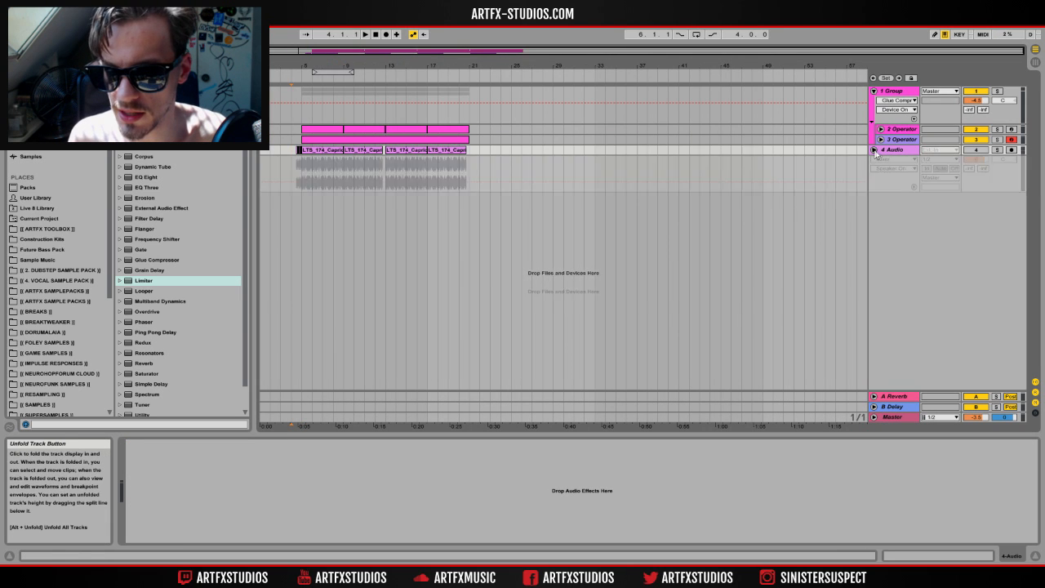
key(space)
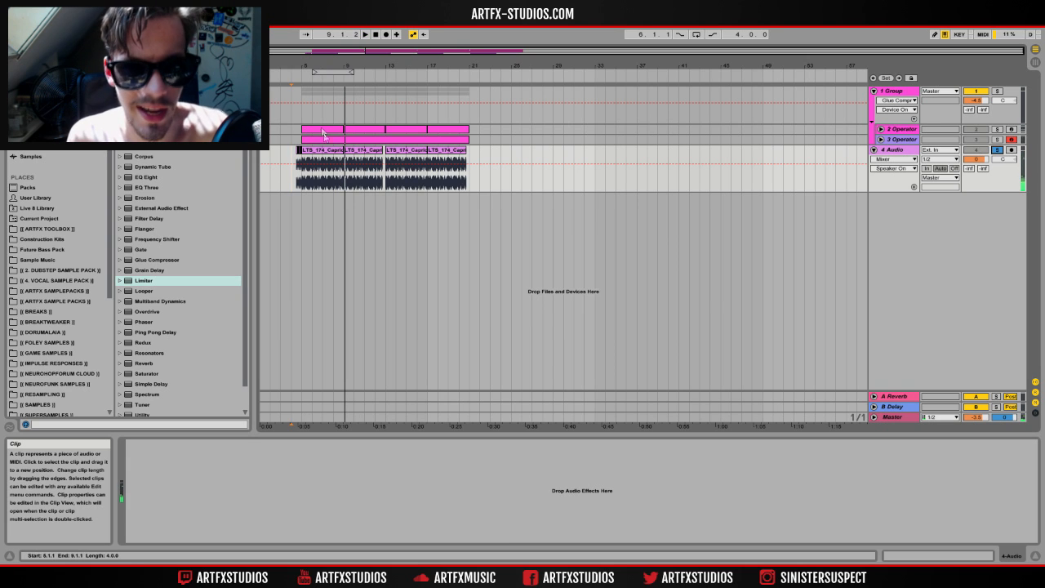
click(997, 151)
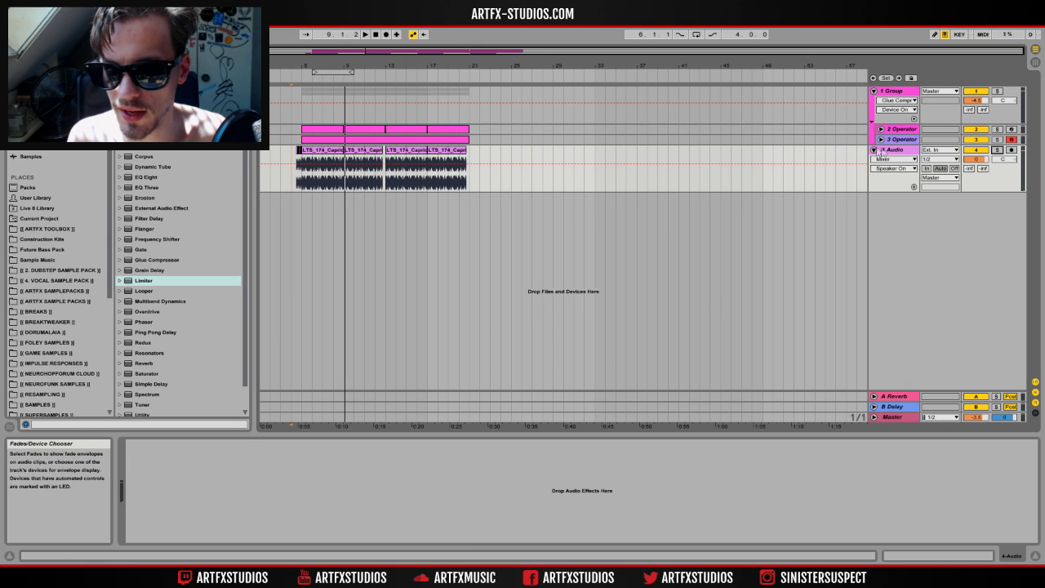
Step: Fold the 4 Audio track and play the full arrangement, bass and drums together, from 4.3.1 to the end
click(874, 150)
click(298, 154)
key(space)
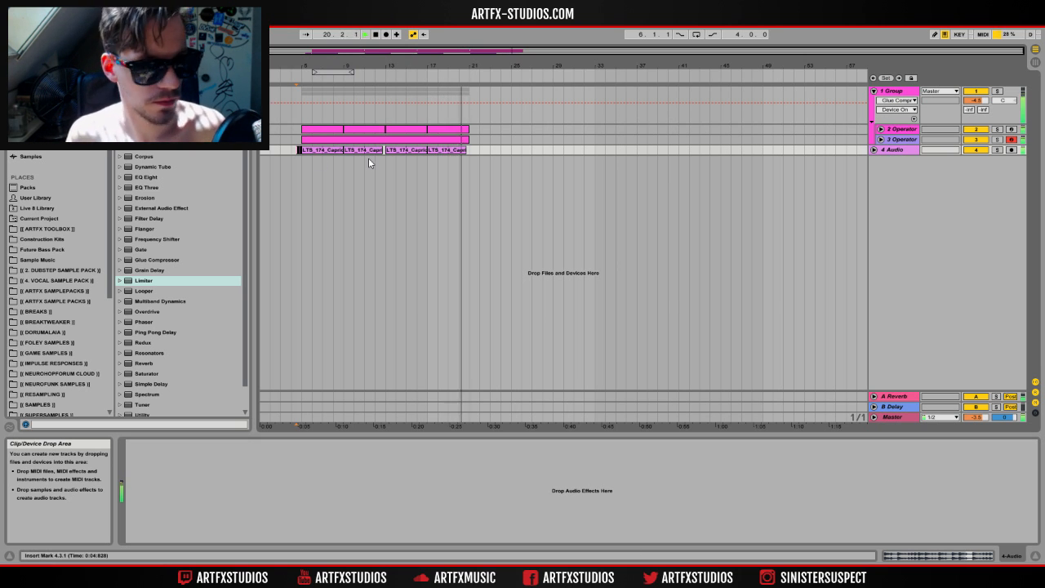
key(space)
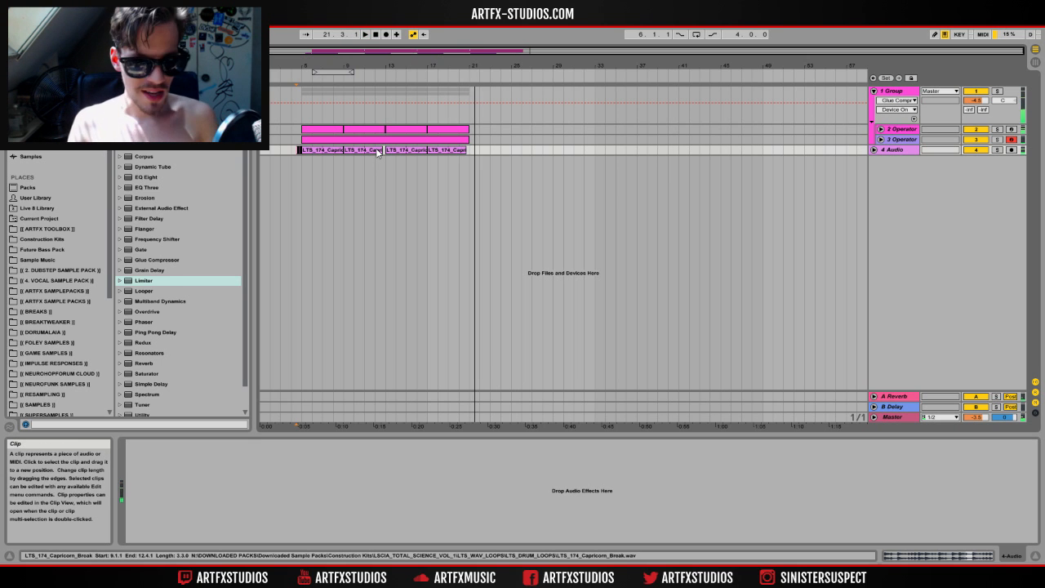